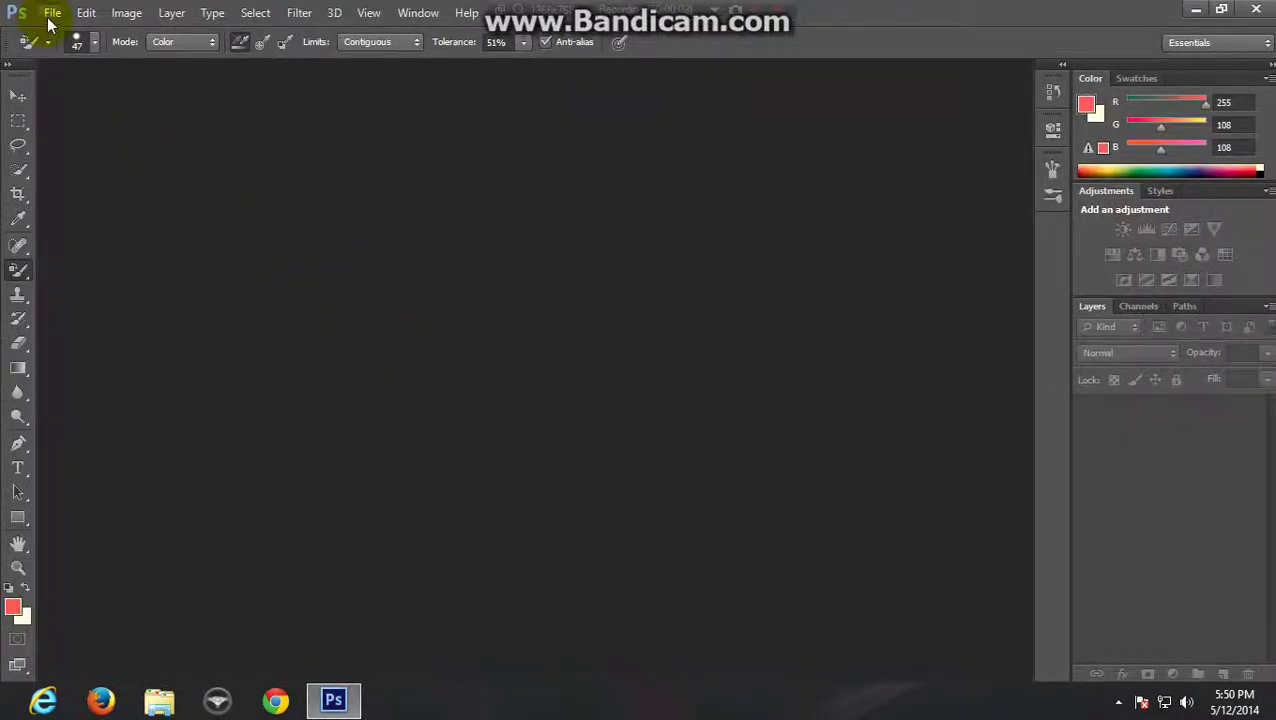
Open the strawberry photo Fragaria_Fruit_Close-up.jpg
click(52, 13)
click(56, 48)
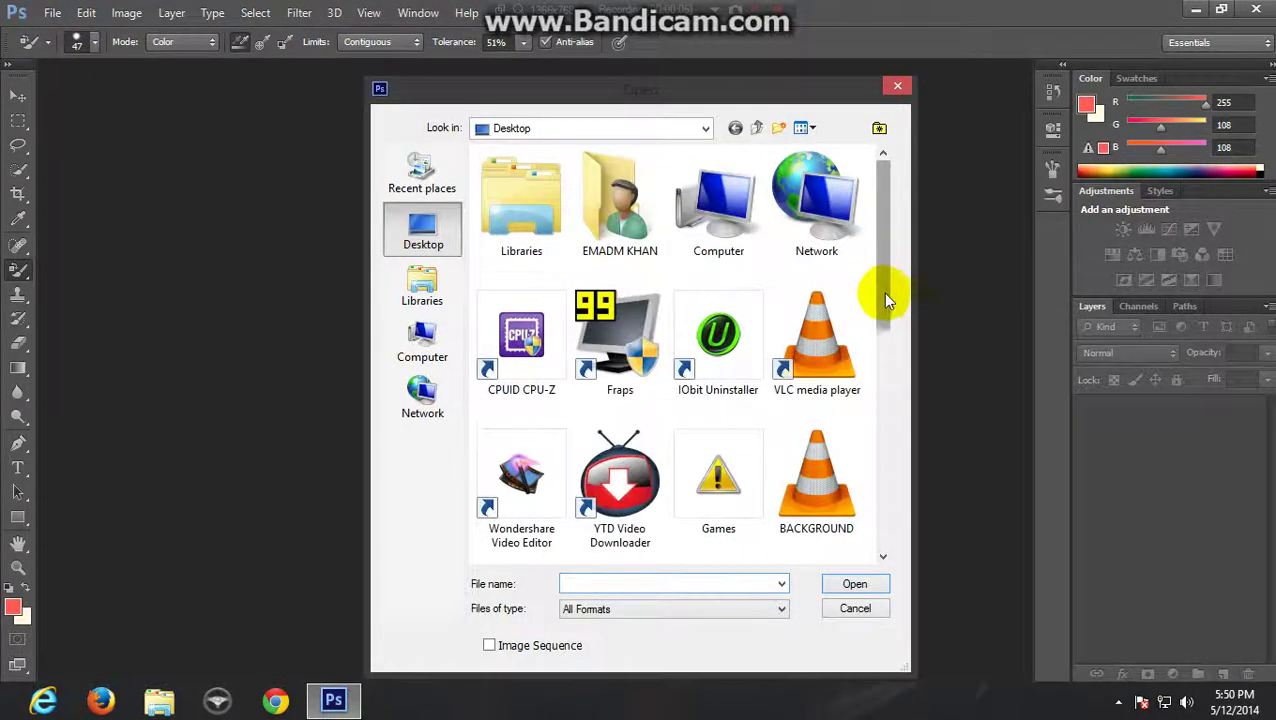
drag(885, 290, 906, 521)
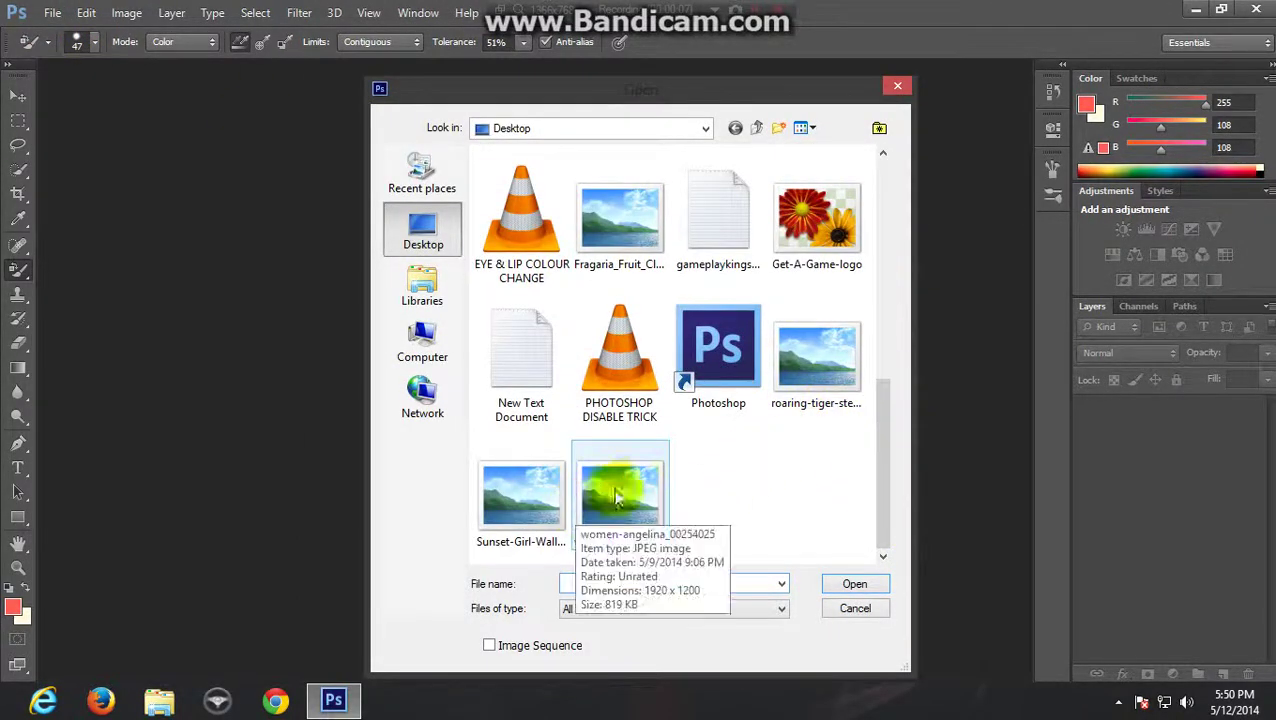
click(610, 212)
click(852, 585)
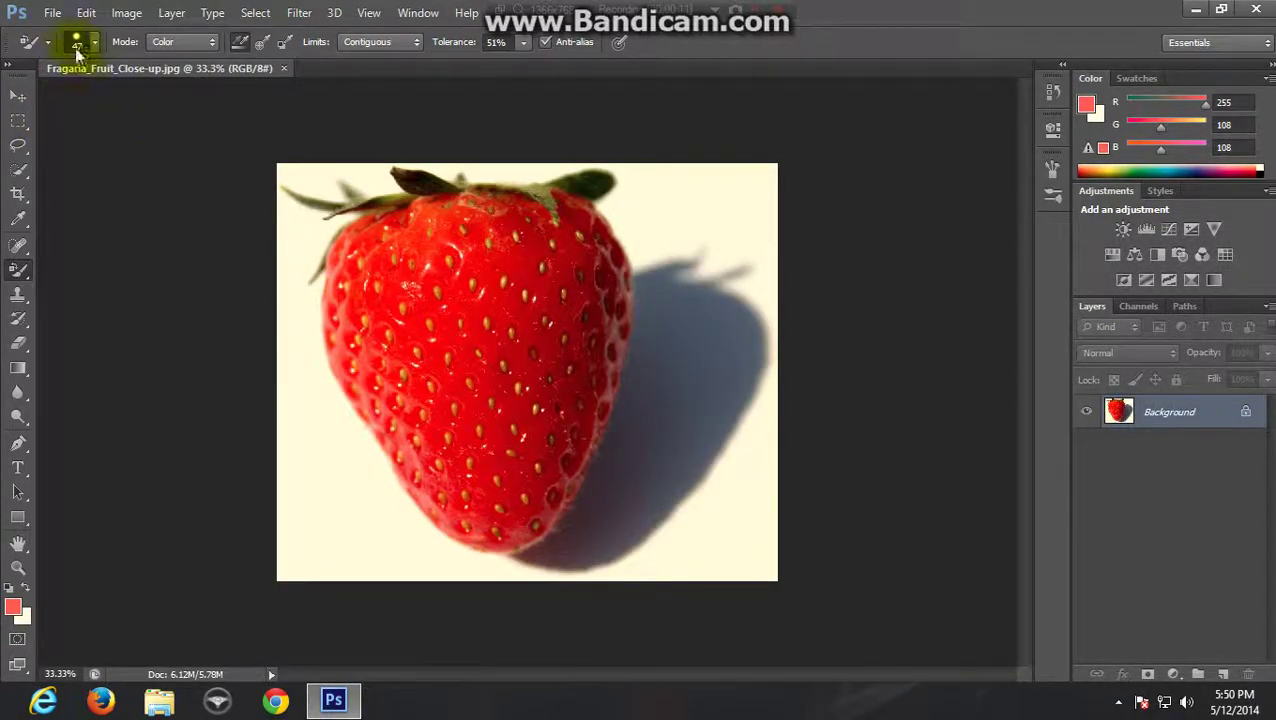
Open the roaring tiger photo roaring-tiger-steve-mckinzie.jpg as a second document
click(54, 13)
click(107, 52)
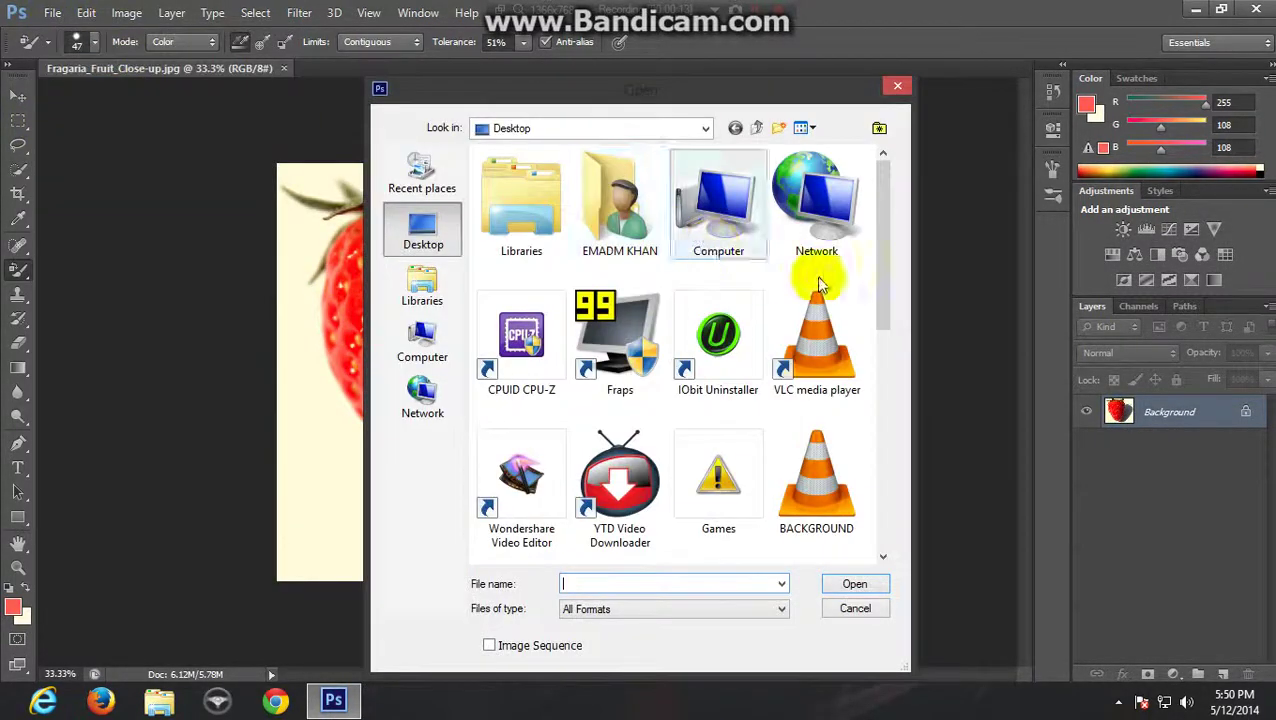
drag(887, 300, 872, 415)
click(800, 372)
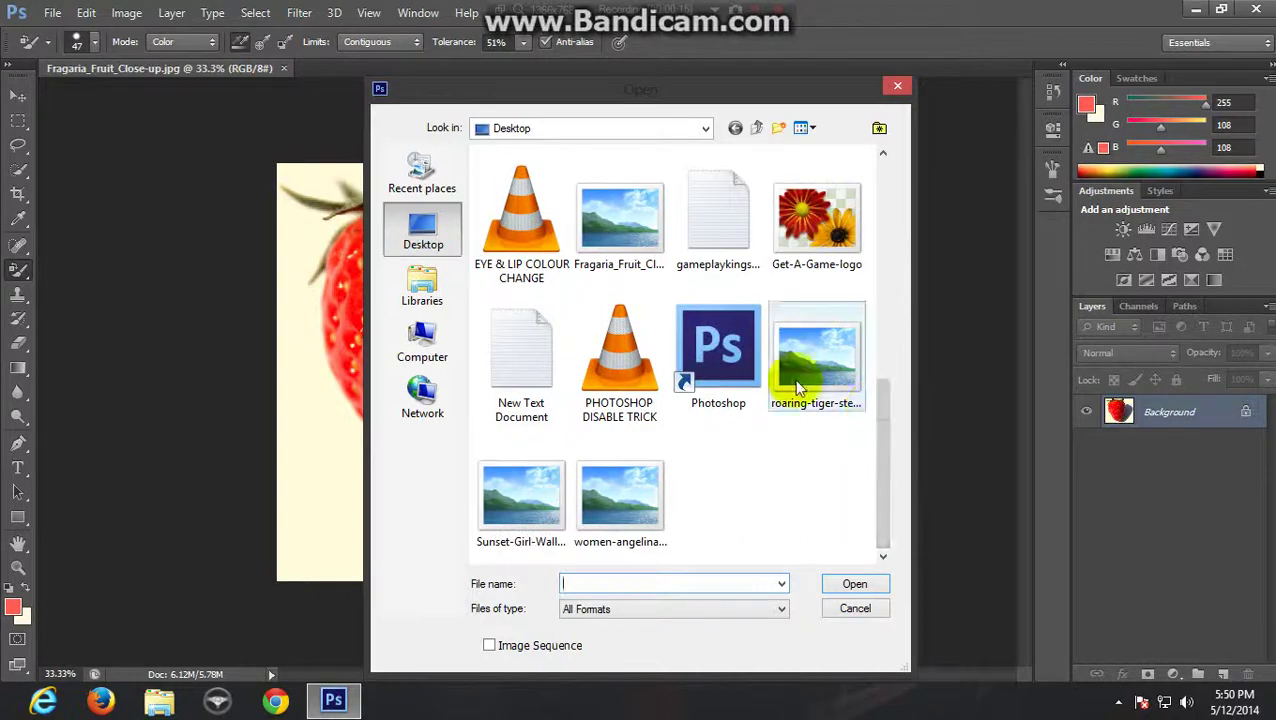
click(855, 586)
click(627, 462)
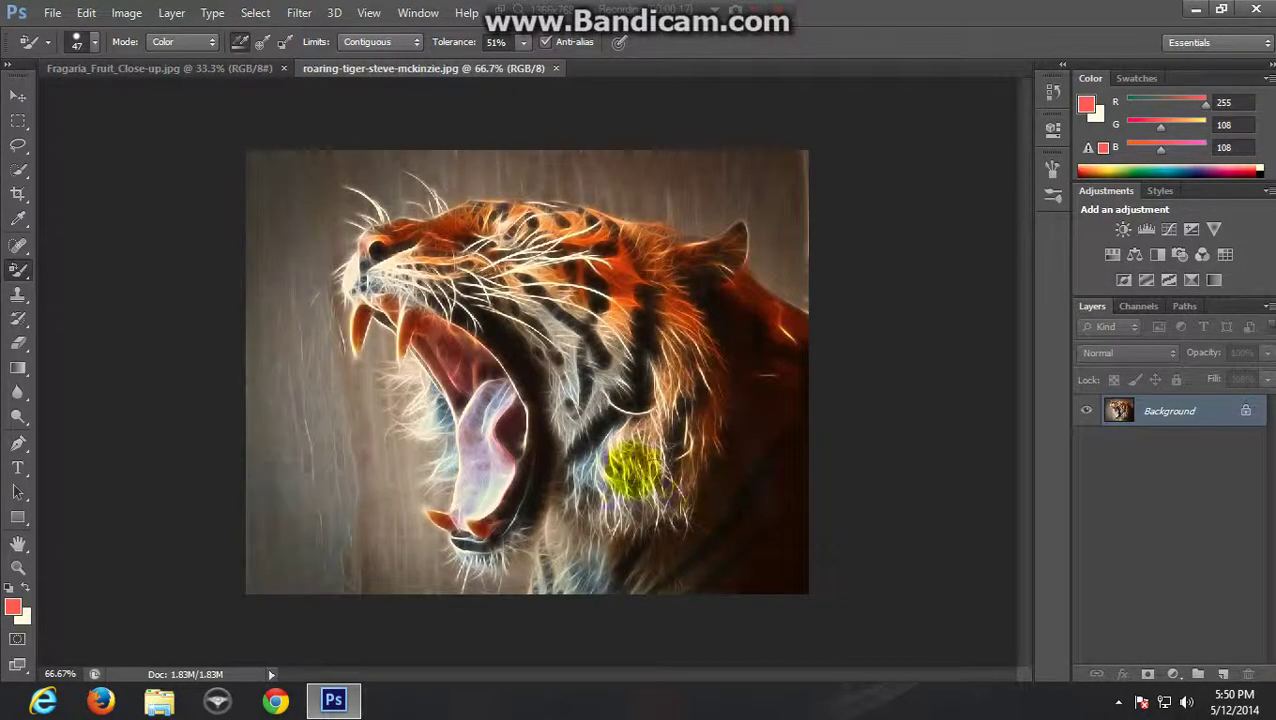
Move the tiger image into the strawberry document as Layer 1 and show transform controls
click(18, 96)
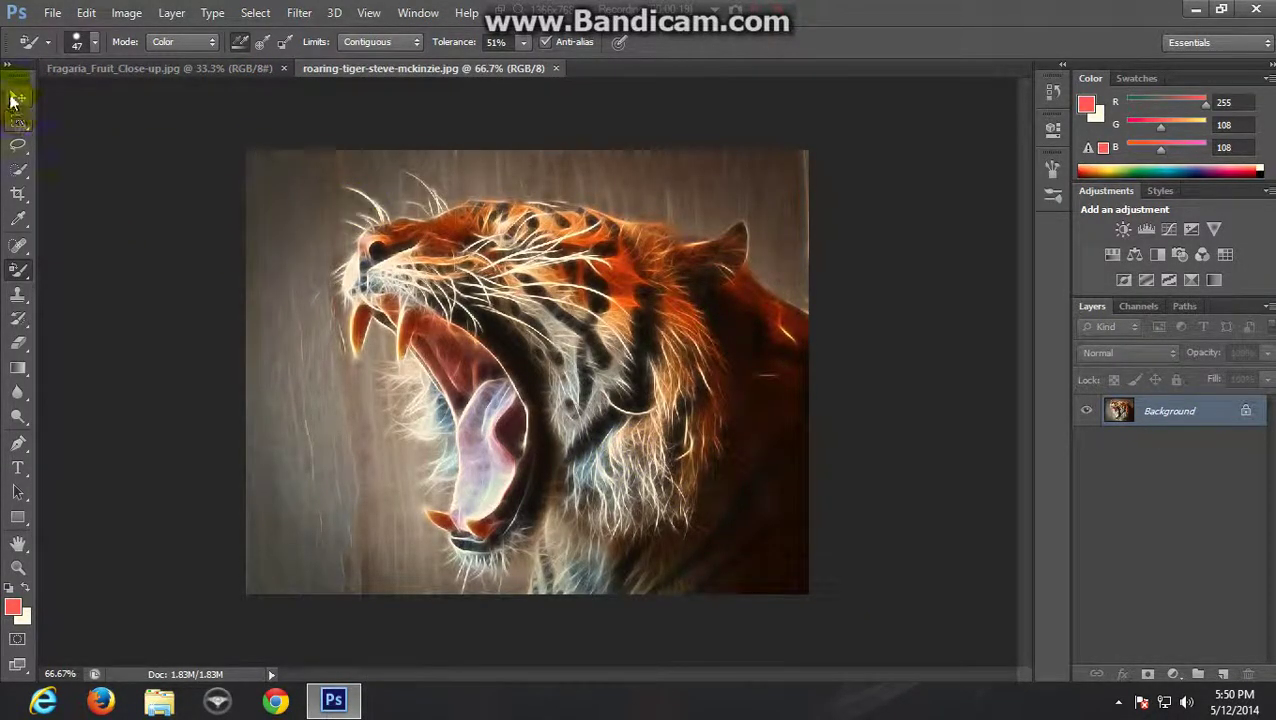
click(350, 362)
drag(357, 357, 350, 252)
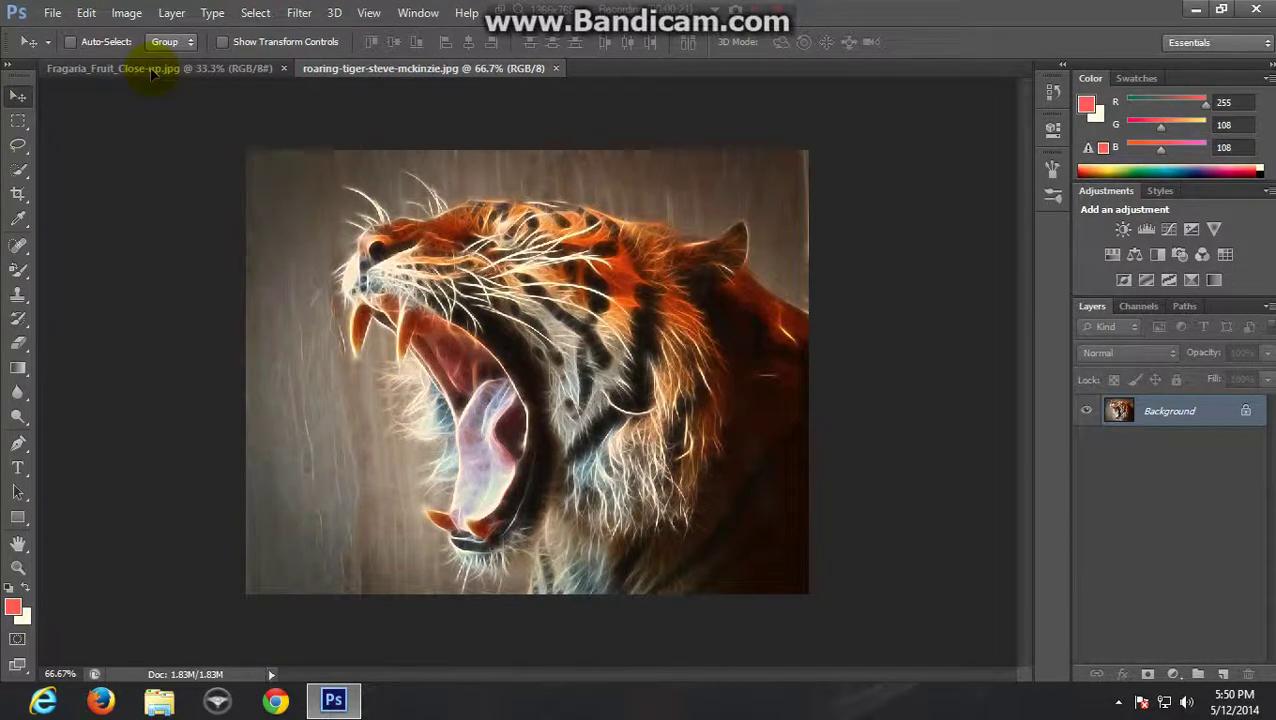
drag(460, 381, 453, 383)
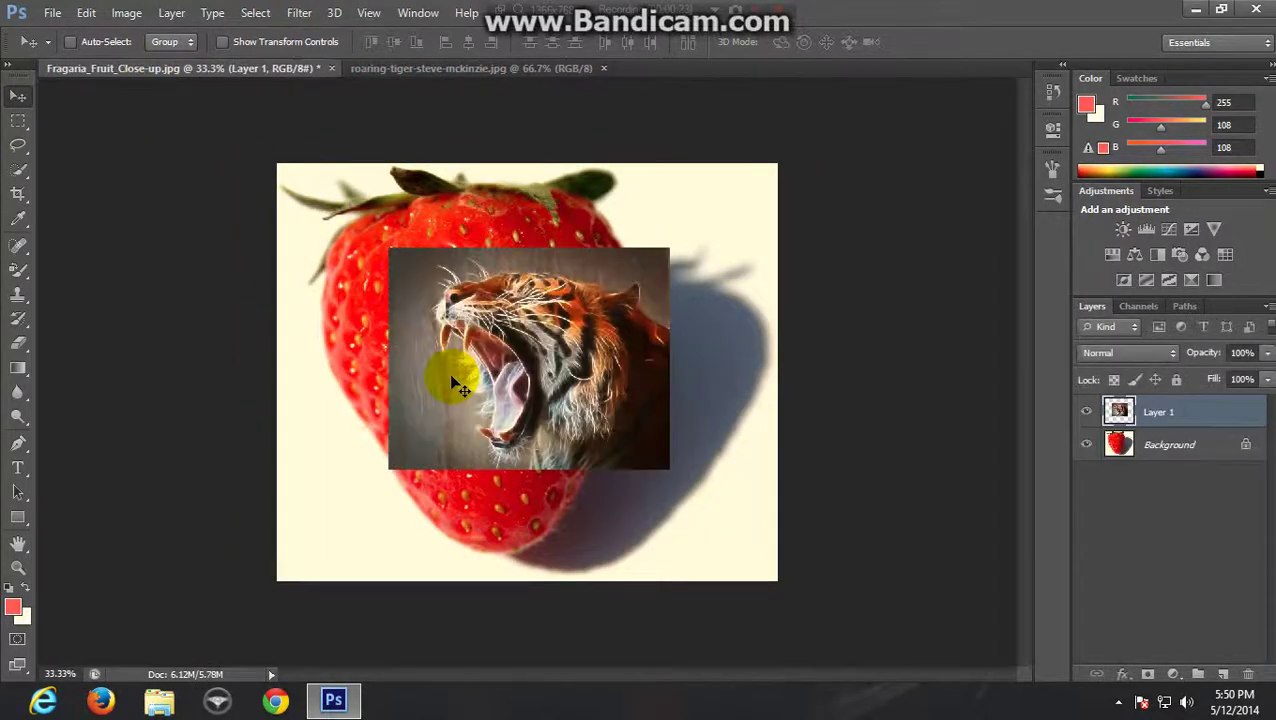
click(222, 42)
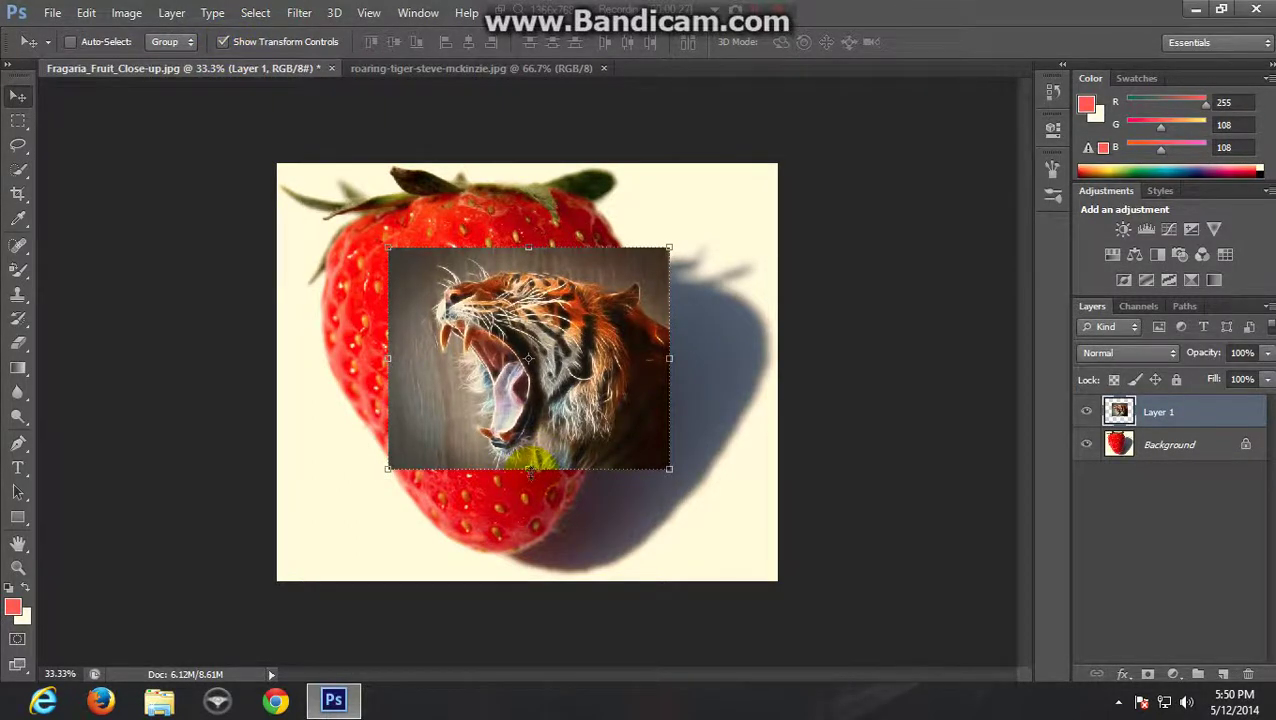
Stretch the tiger layer taller and wider, and make it semi-transparent to see the strawberry
drag(529, 468, 528, 580)
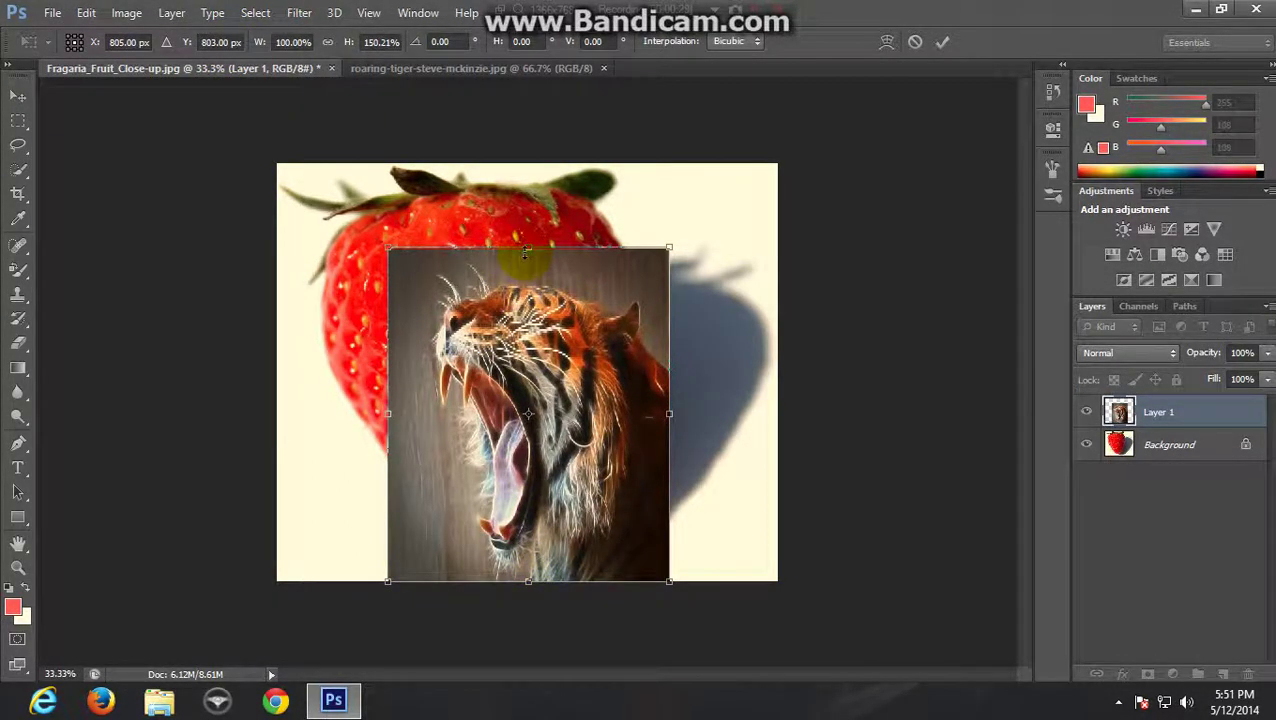
drag(526, 250, 528, 148)
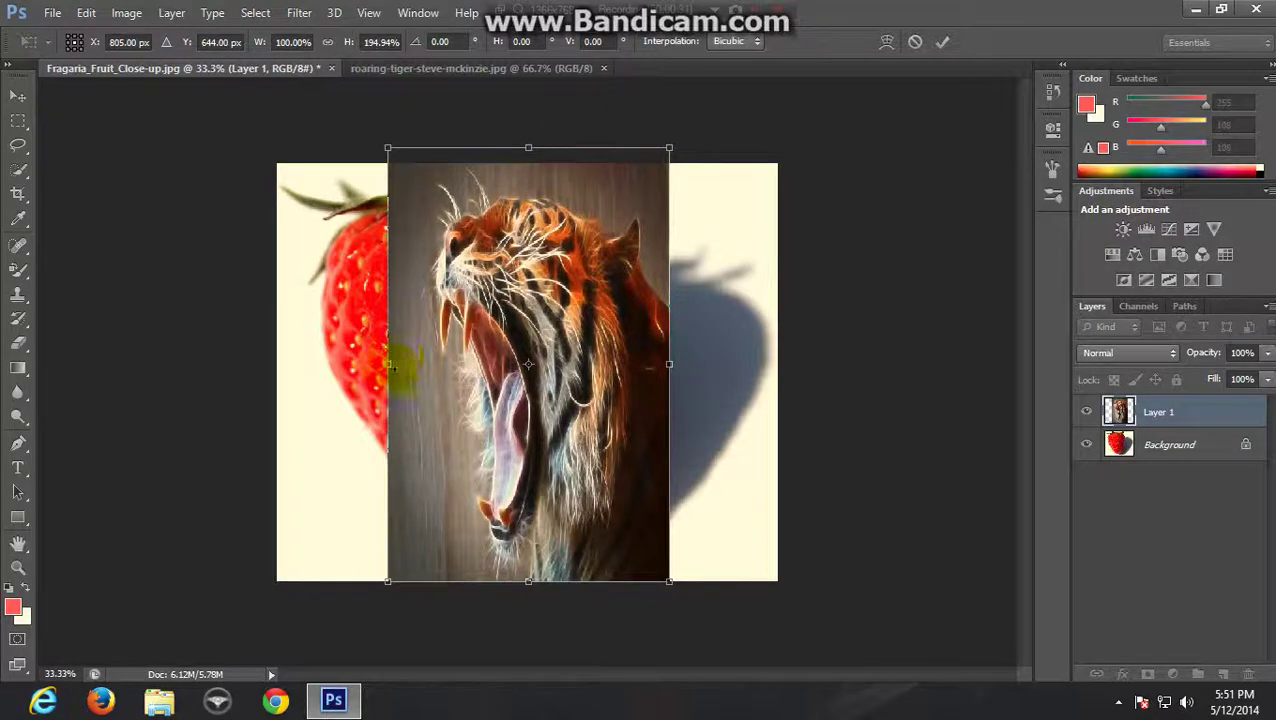
drag(388, 364, 254, 364)
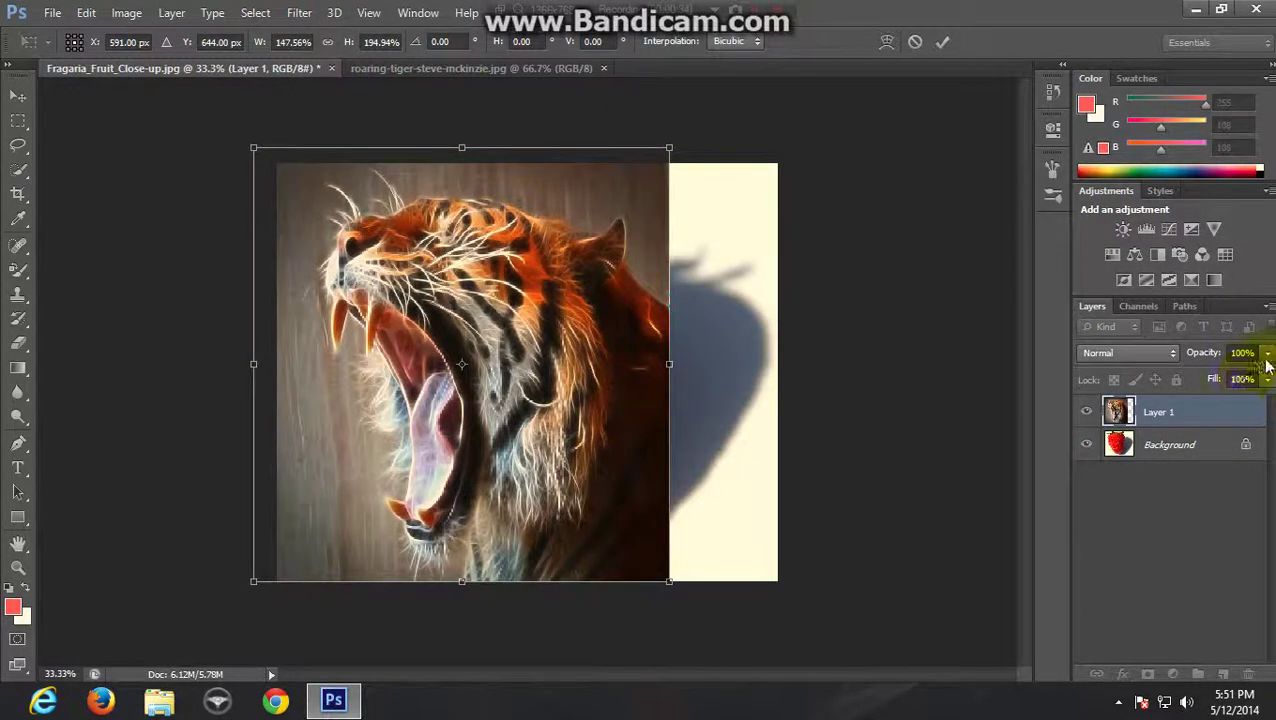
click(1267, 354)
drag(1224, 376, 1240, 380)
Fine-tune the tiger layer's position and edges over the strawberry
drag(428, 429, 417, 408)
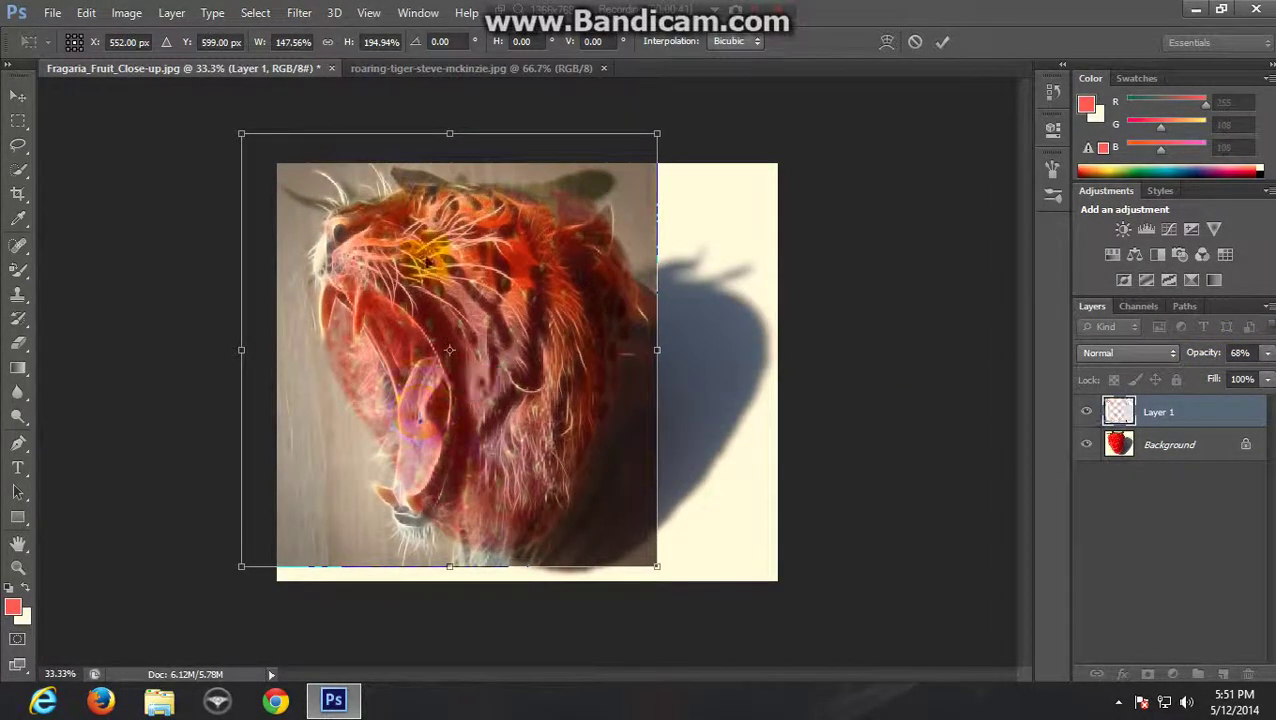
drag(449, 135, 449, 141)
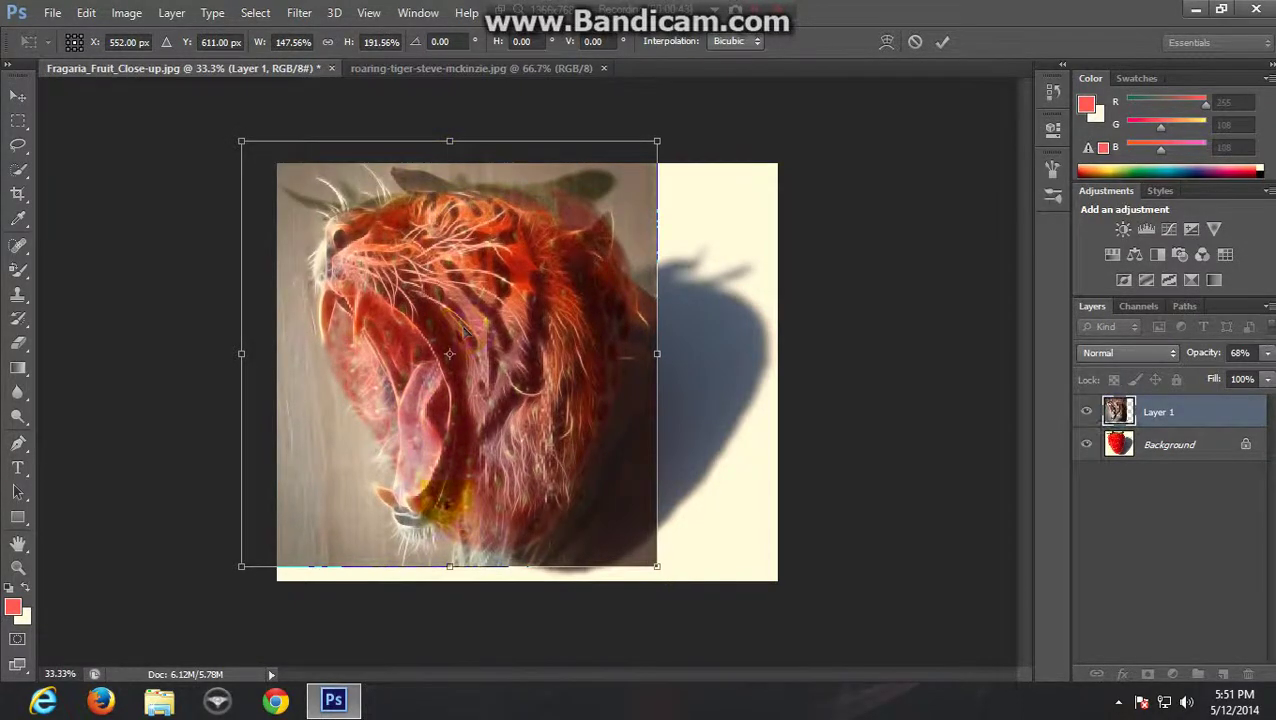
drag(659, 354, 664, 354)
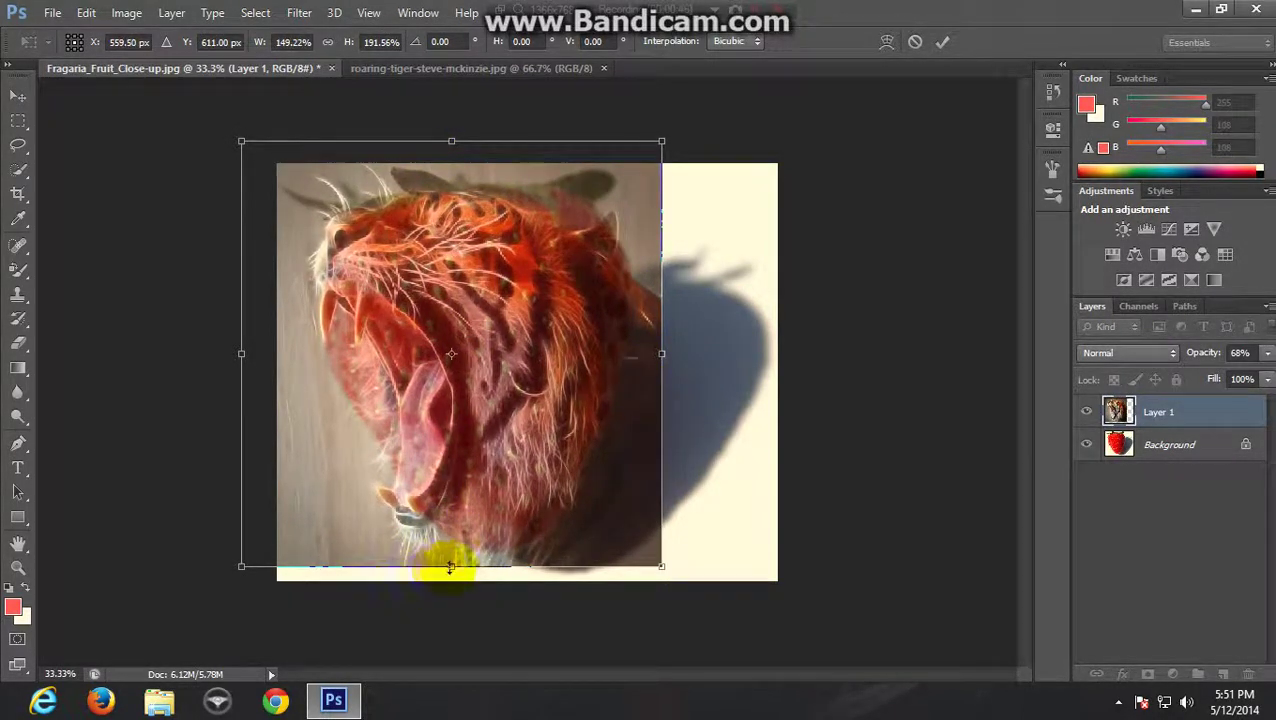
drag(422, 440, 424, 423)
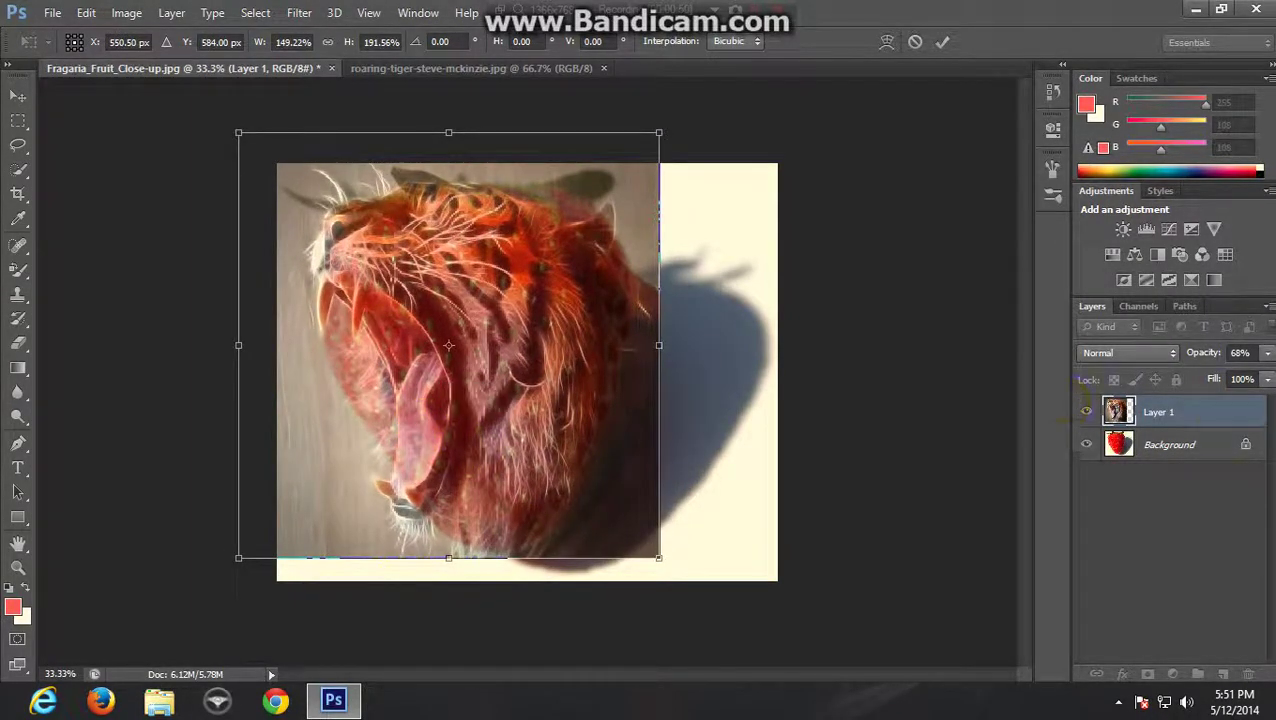
Restore the tiger layer to 100% opacity and apply the 149.22% × 191.56% scaling
click(1266, 358)
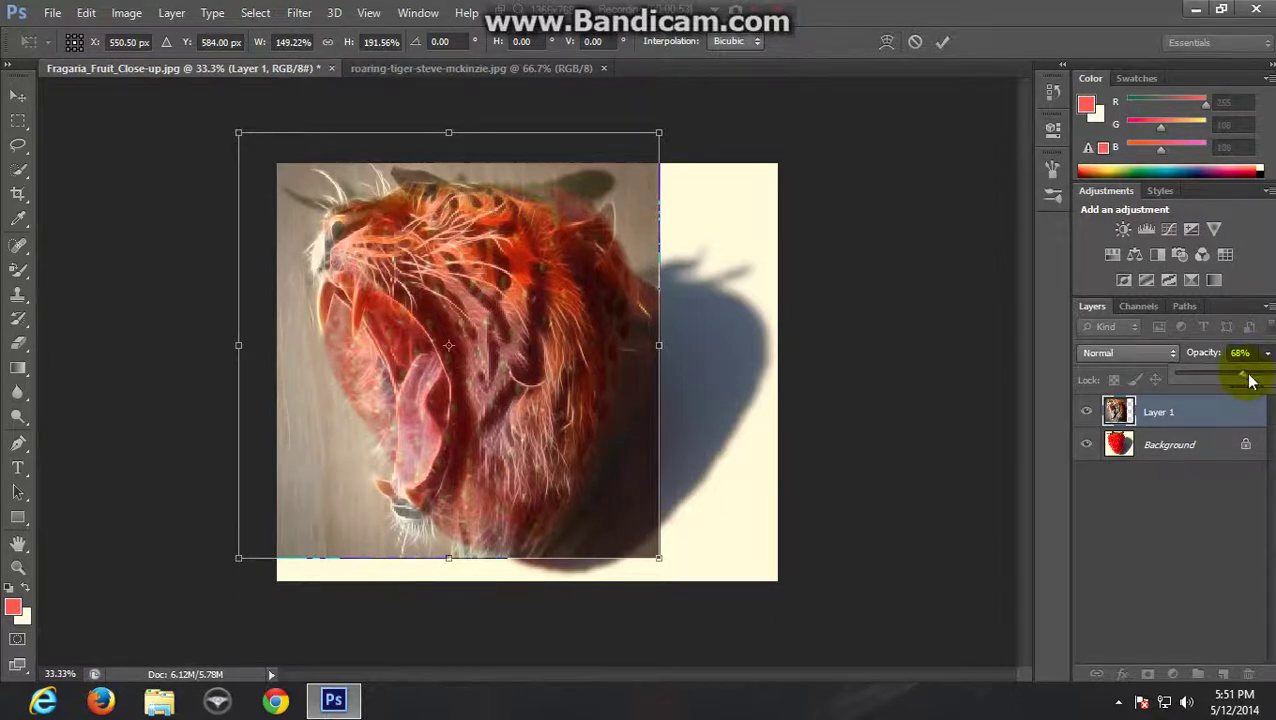
drag(1248, 380, 1270, 378)
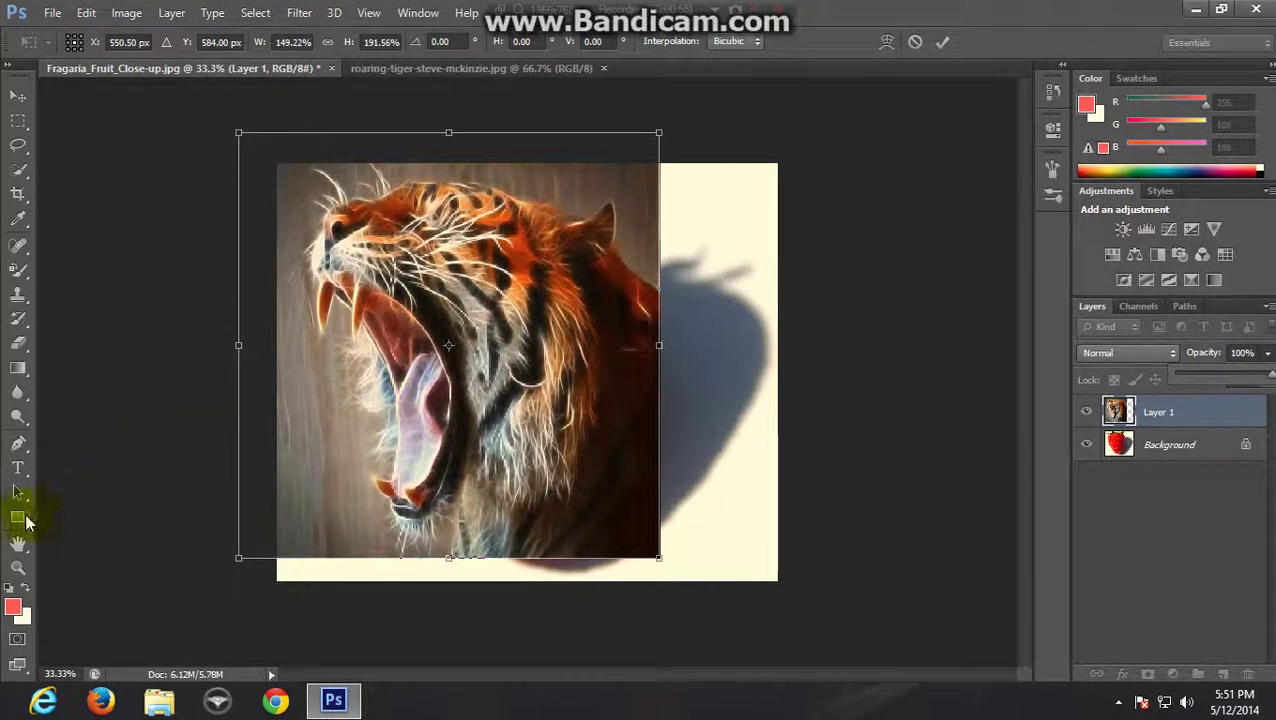
click(18, 455)
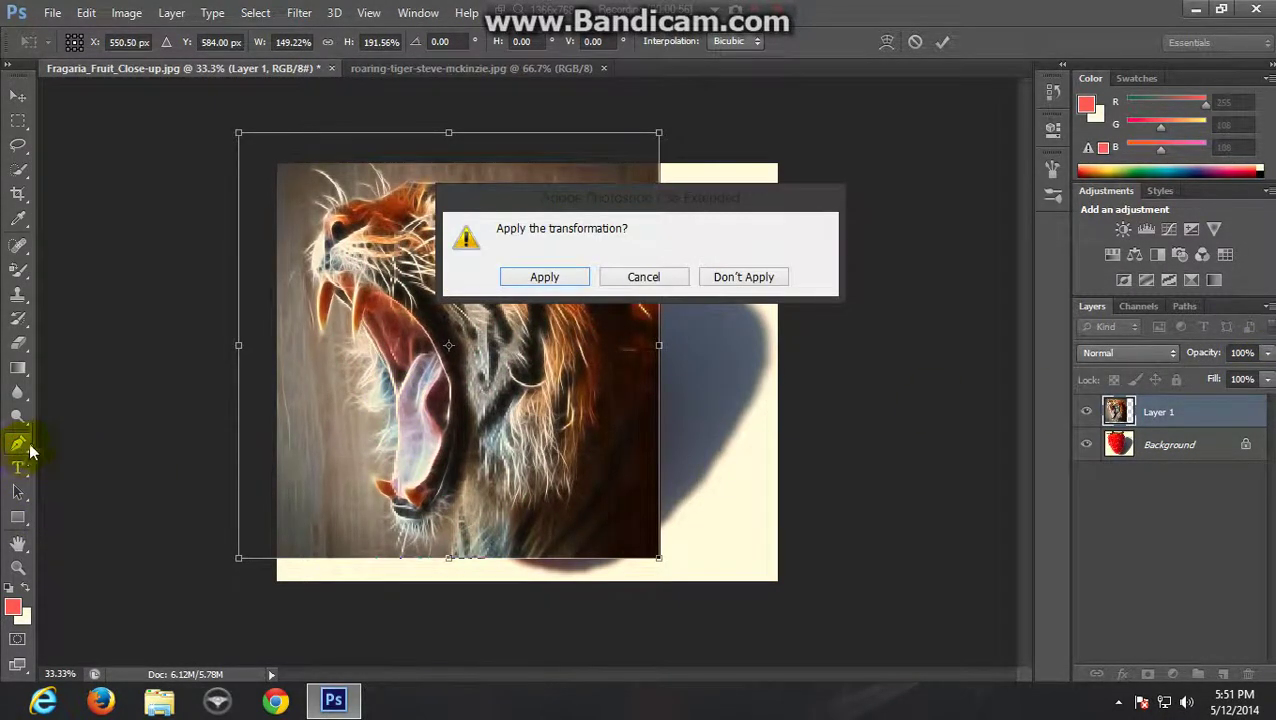
click(546, 277)
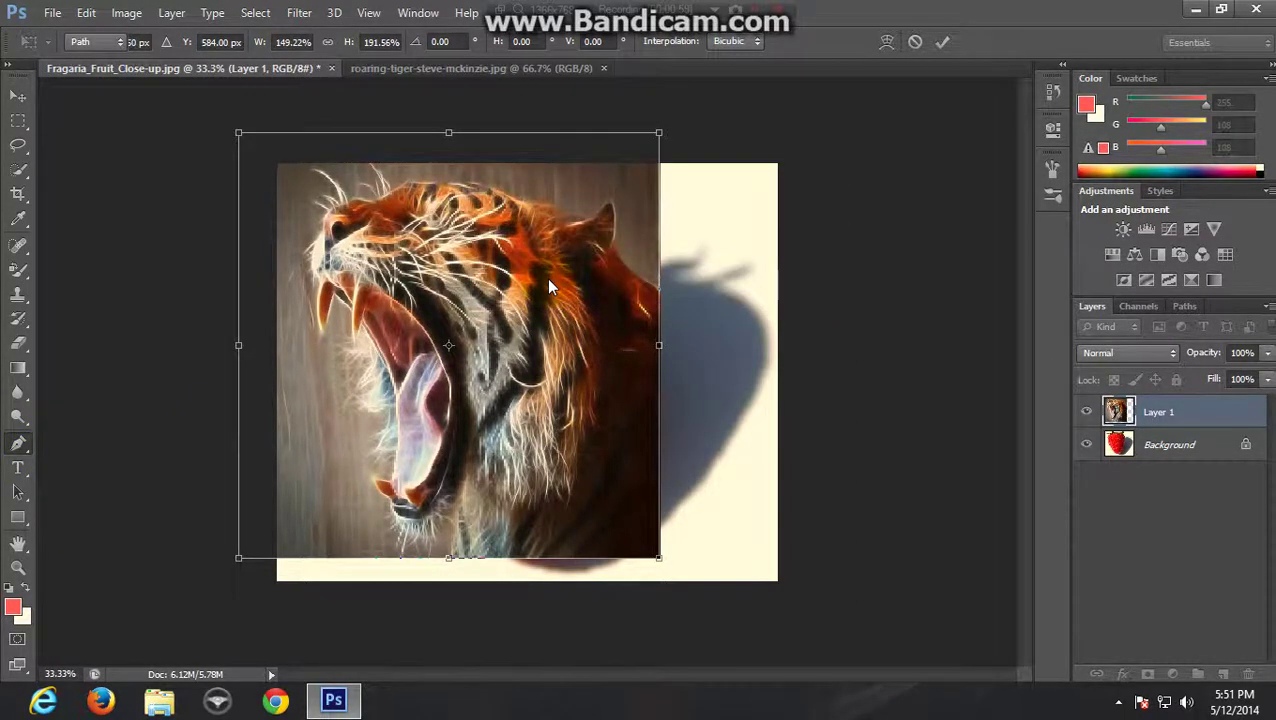
Trace a closed Pen Work Path from the upper fang around the tiger's lower jaw
click(325, 332)
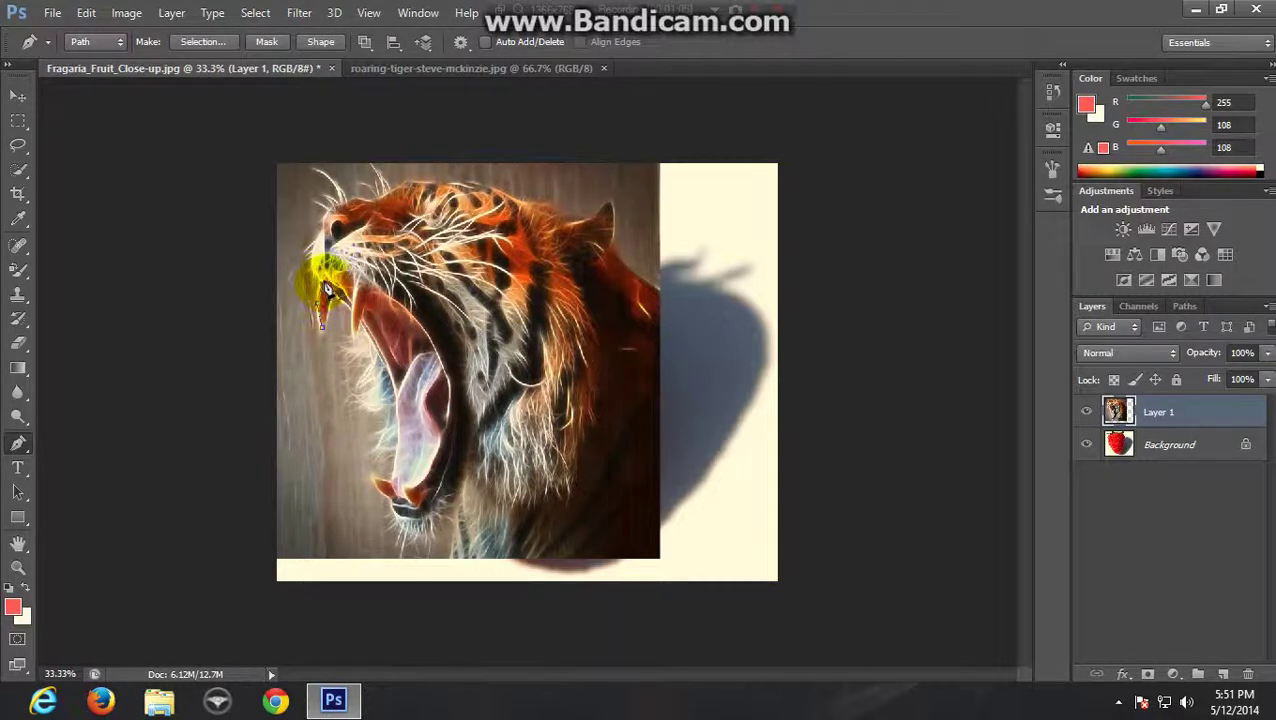
drag(333, 283, 373, 281)
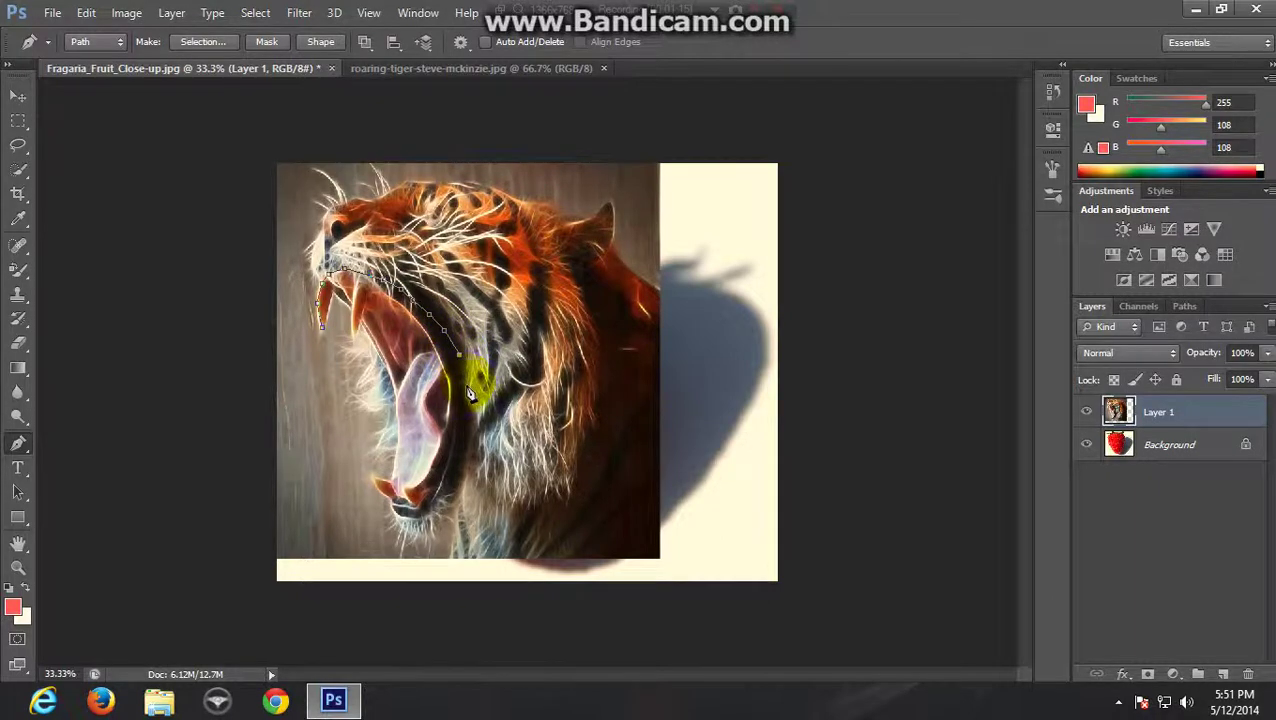
drag(470, 393, 469, 415)
mouse_move(413, 522)
mouse_down()
mouse_move(391, 516)
mouse_move(379, 489)
mouse_move(379, 478)
mouse_move(395, 484)
mouse_move(401, 427)
mouse_move(381, 356)
mouse_move(370, 337)
mouse_move(359, 353)
mouse_move(352, 325)
mouse_up()
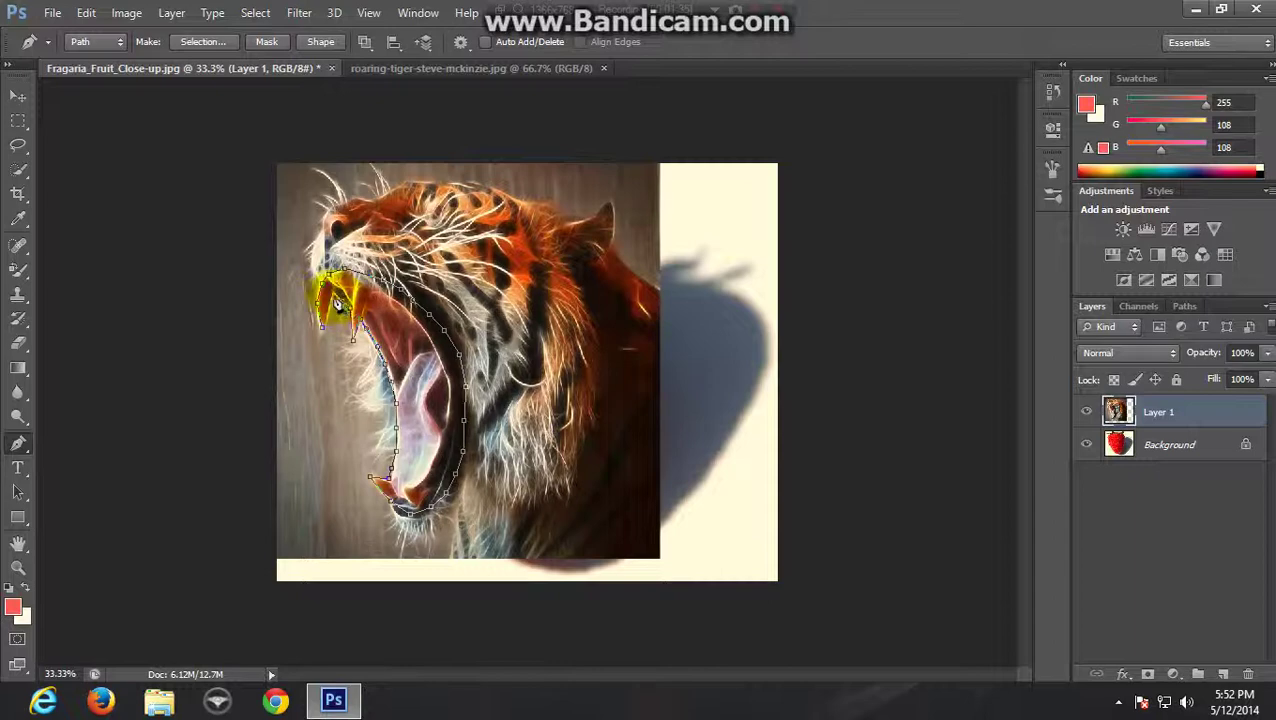
drag(334, 301, 328, 337)
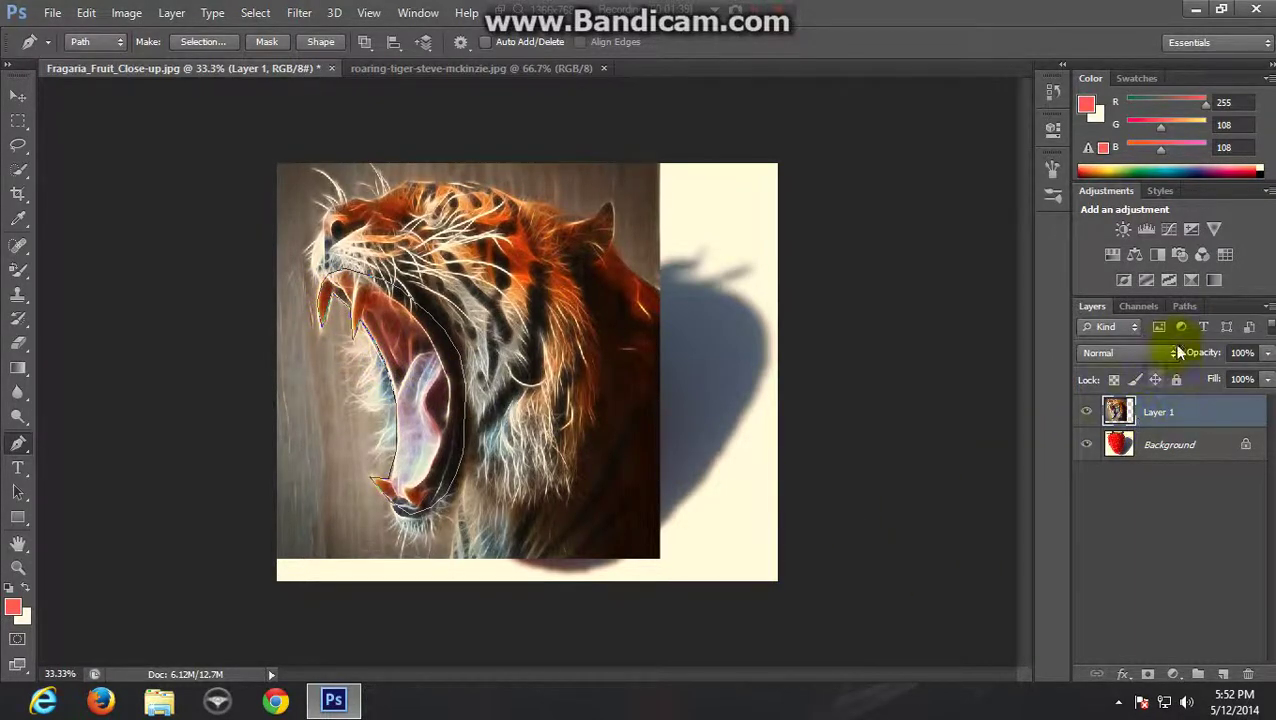
click(1184, 306)
Turn the Work Path into a selection, invert it, and delete everything outside the mouth
right_click(1146, 338)
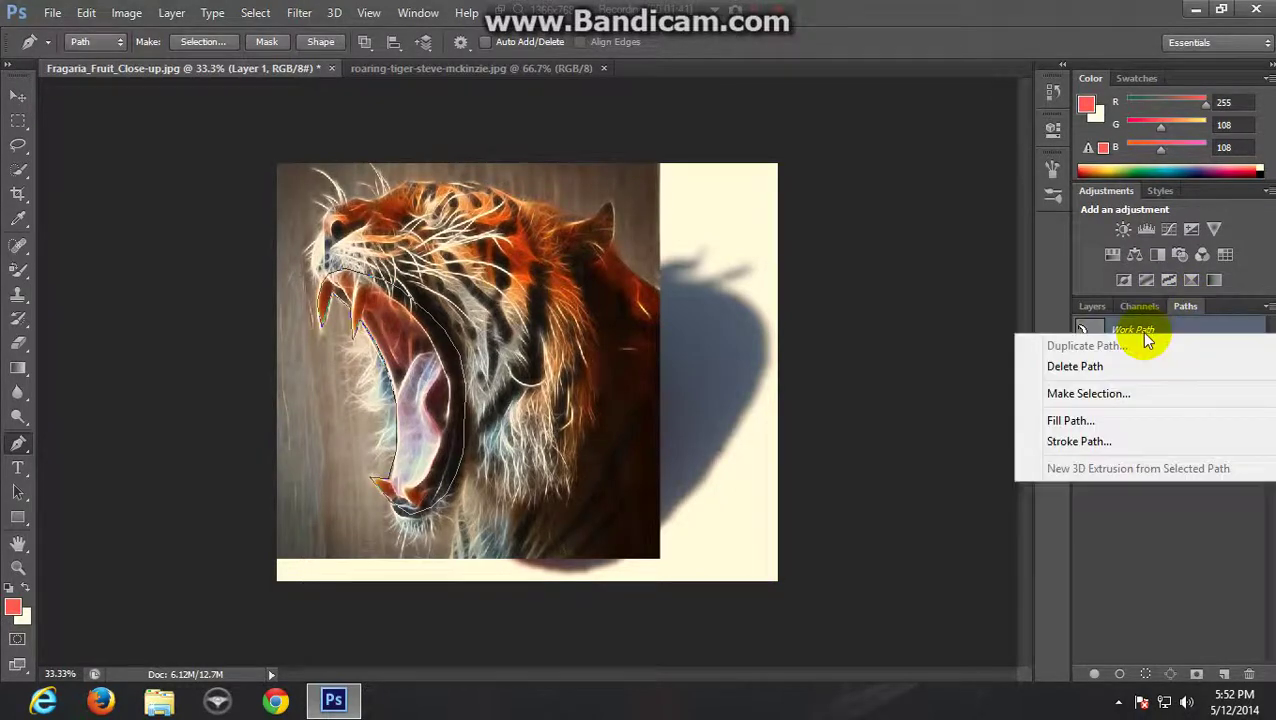
click(1095, 400)
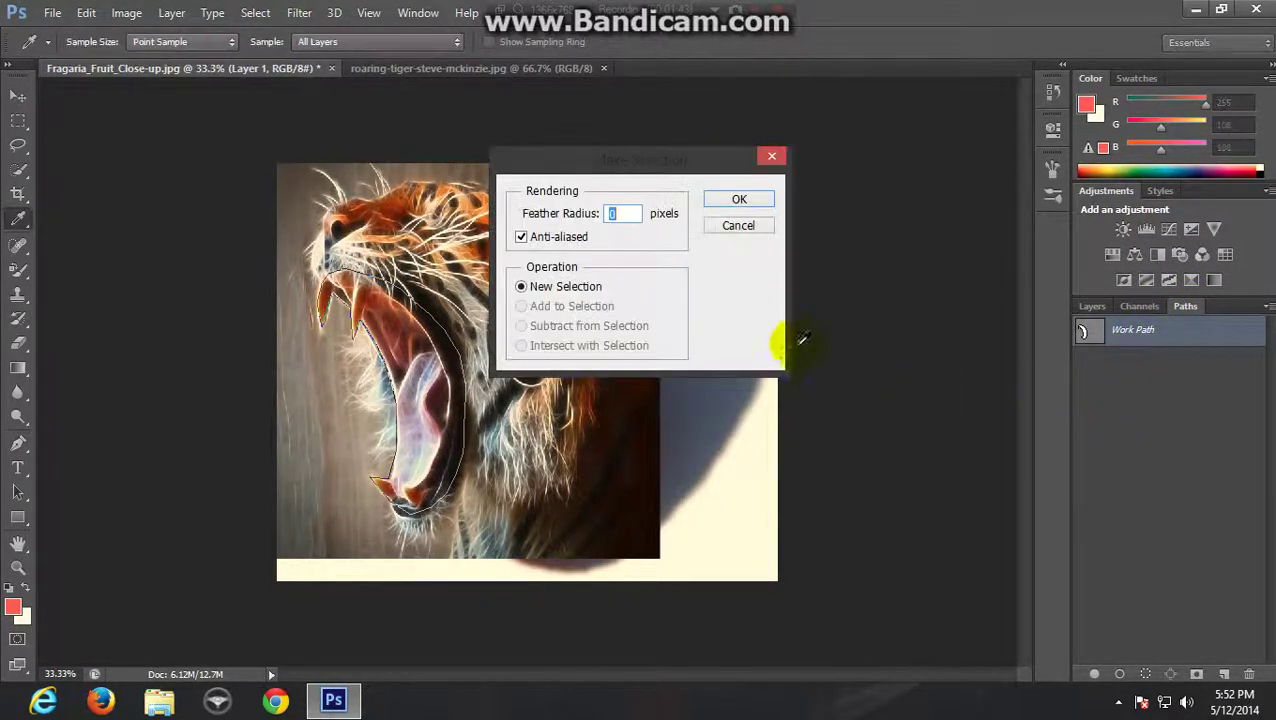
click(728, 203)
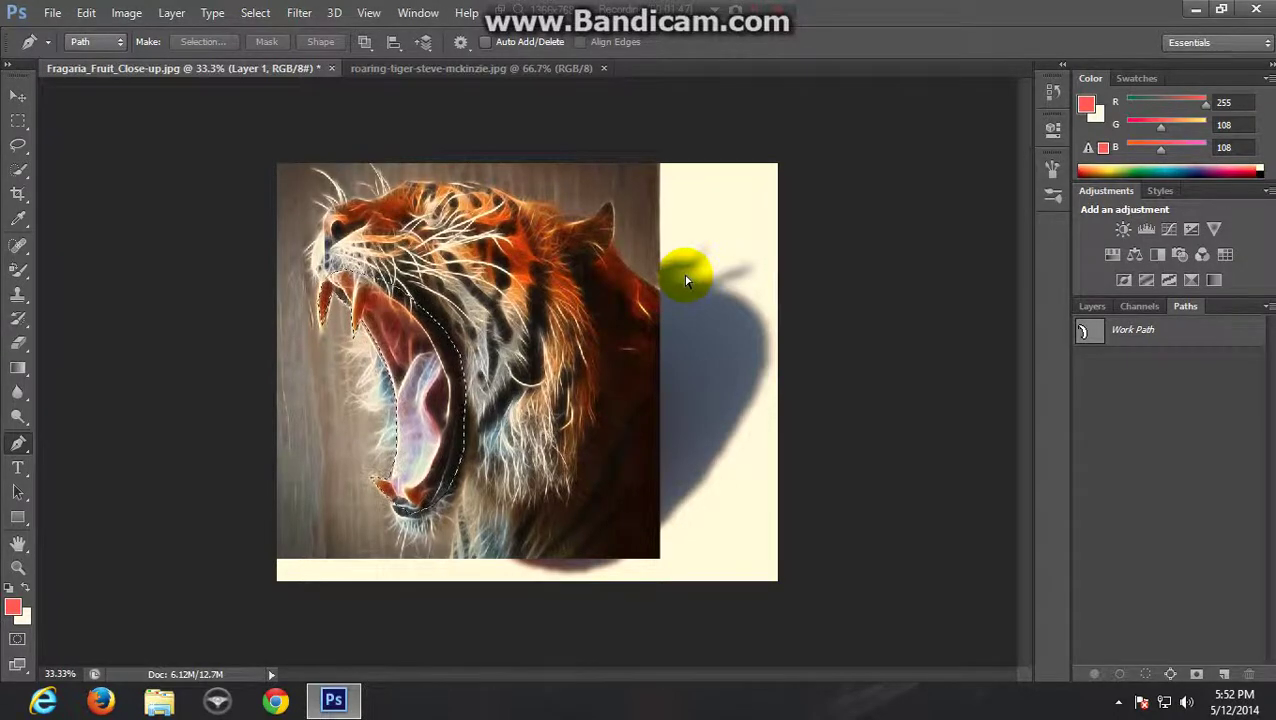
key(ctrl+shift+i)
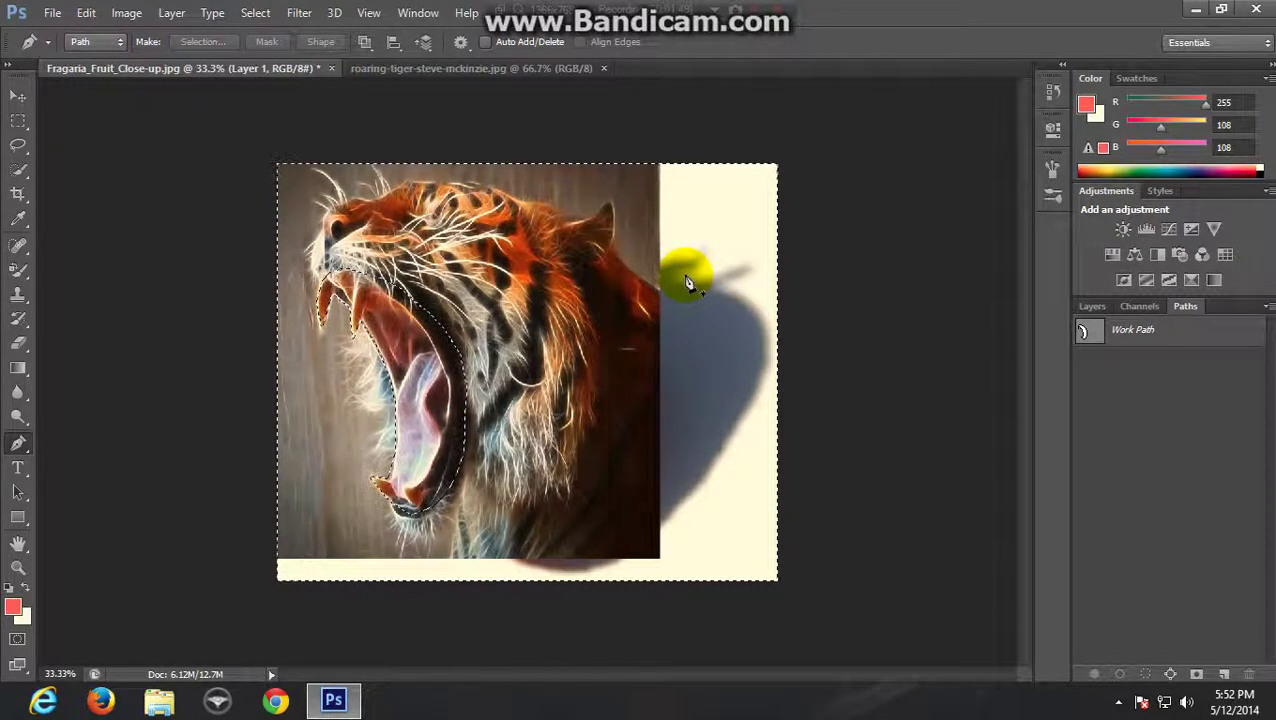
key(Delete)
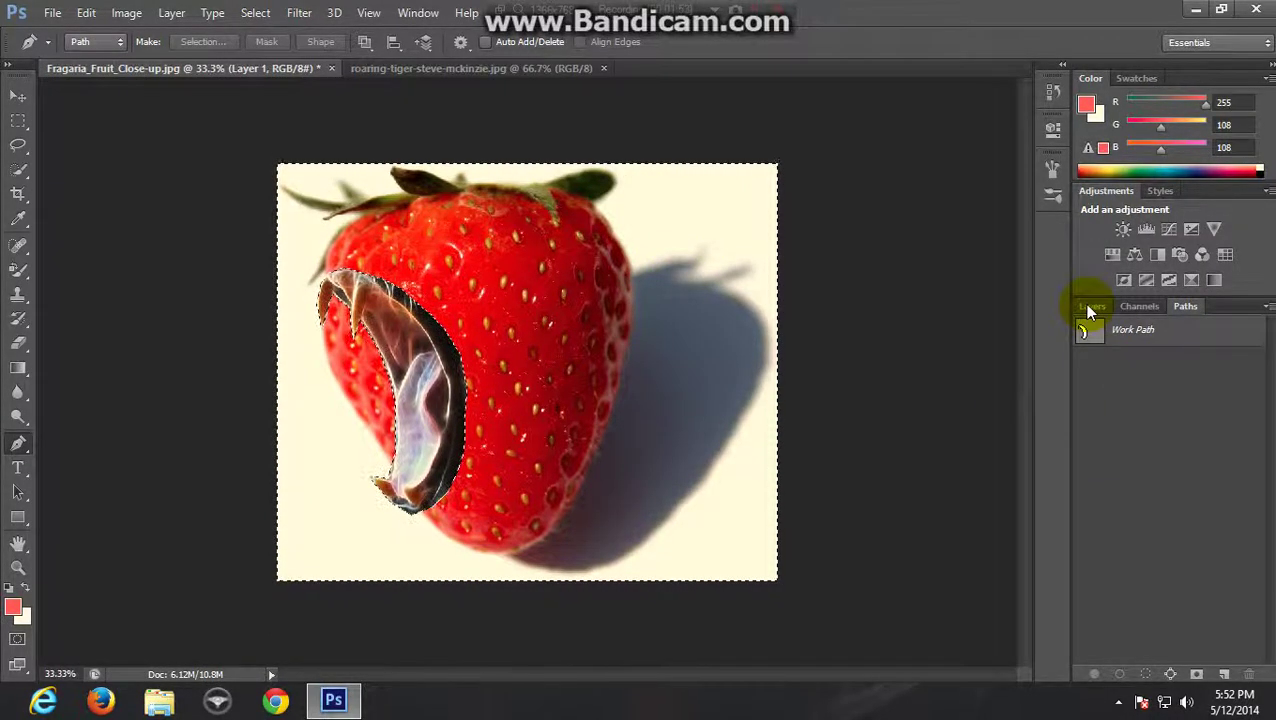
Nudge the tiger mouth into place, make the Background layer active, and deselect
click(14, 96)
drag(420, 366, 406, 383)
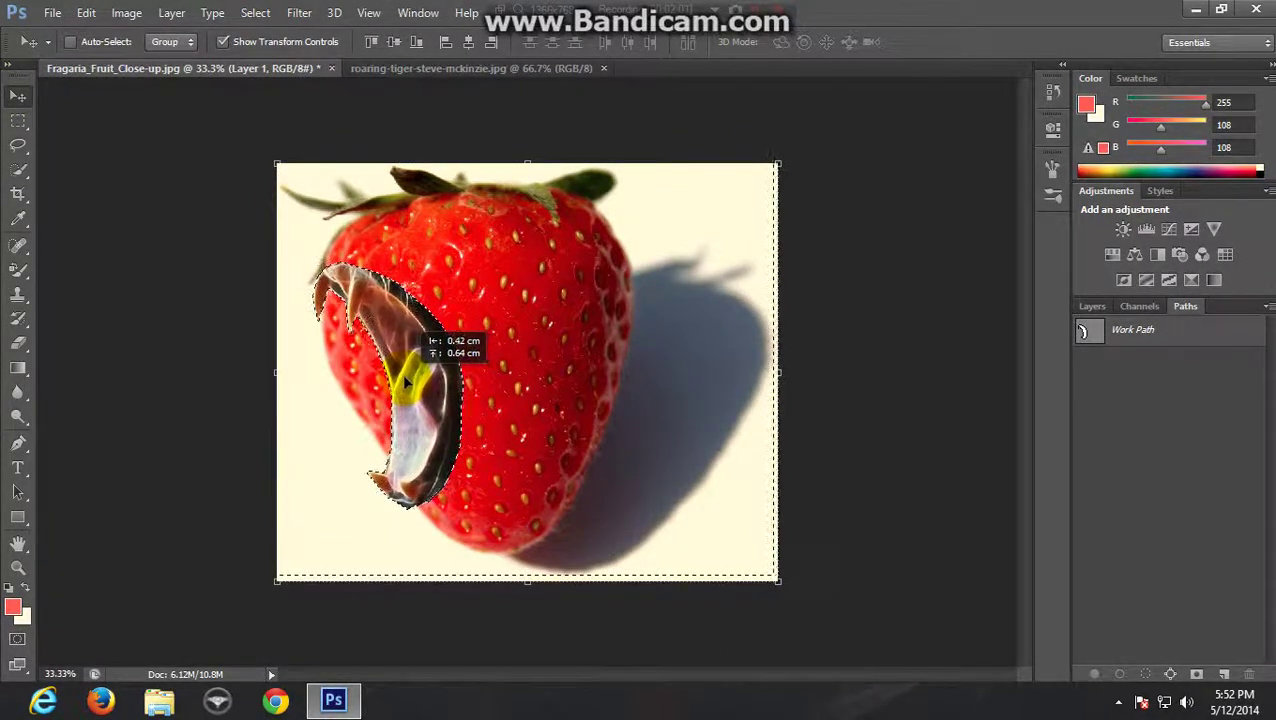
drag(406, 383, 409, 380)
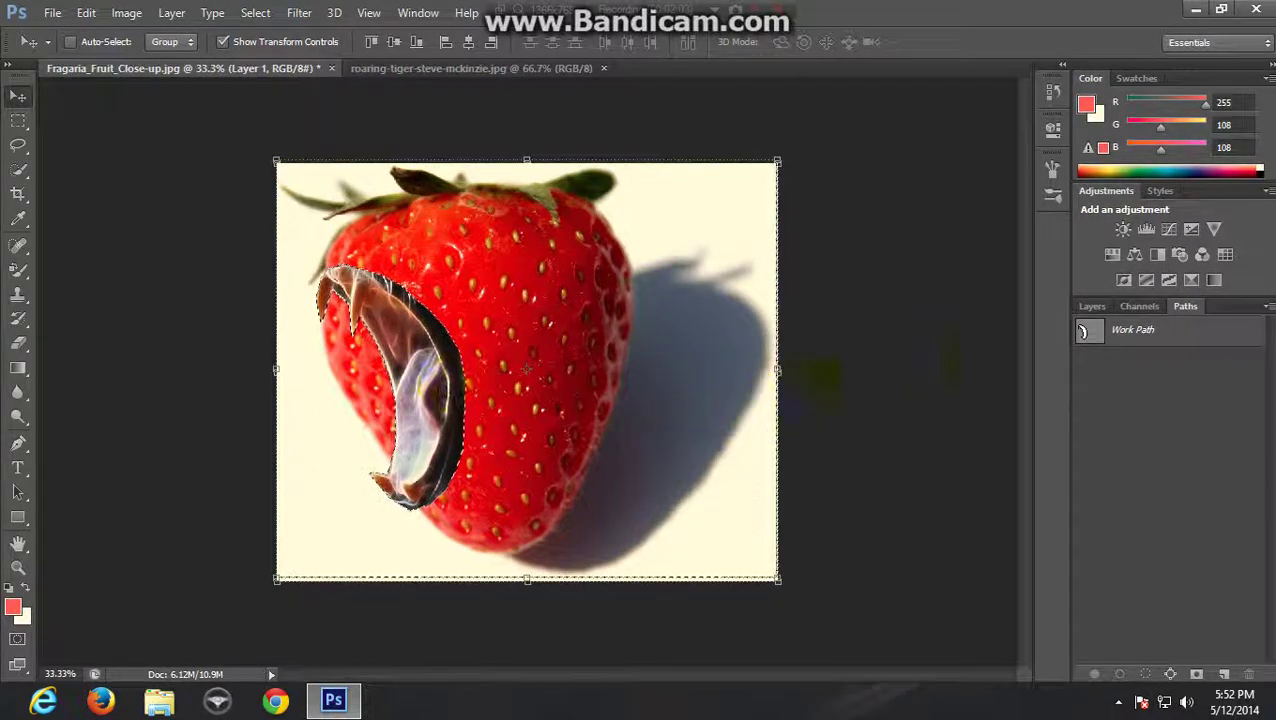
click(1094, 310)
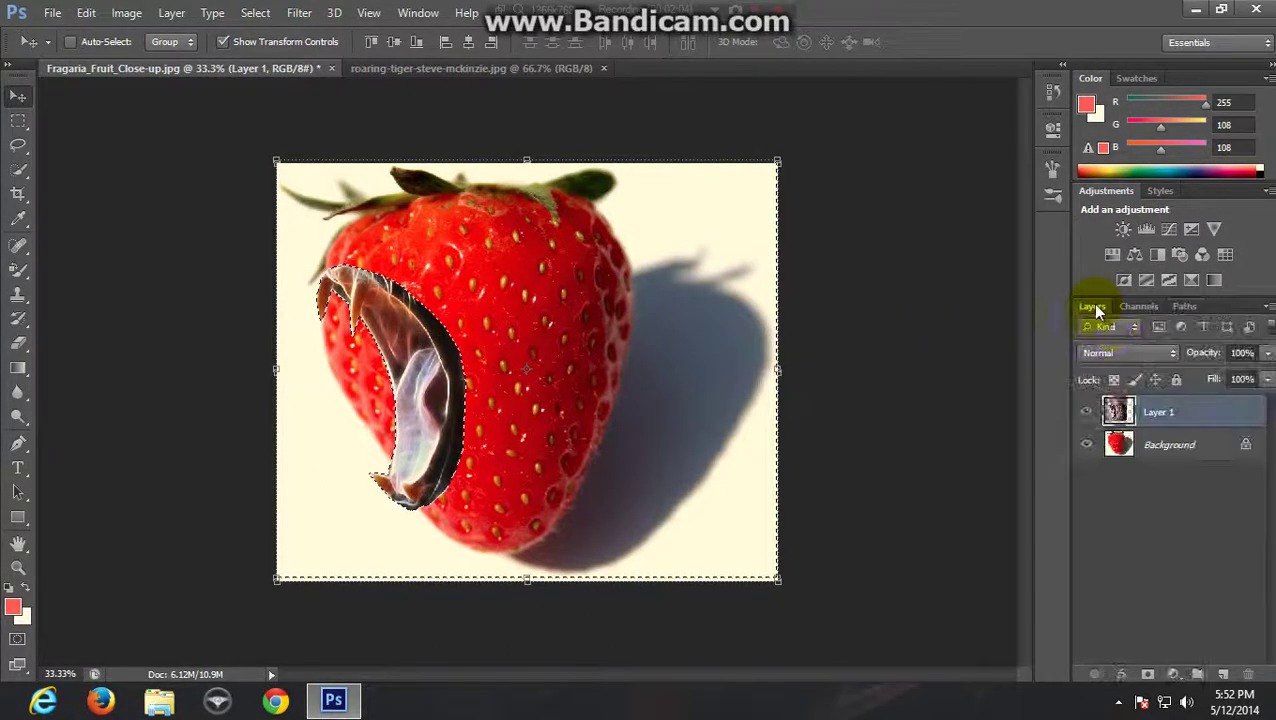
click(1160, 452)
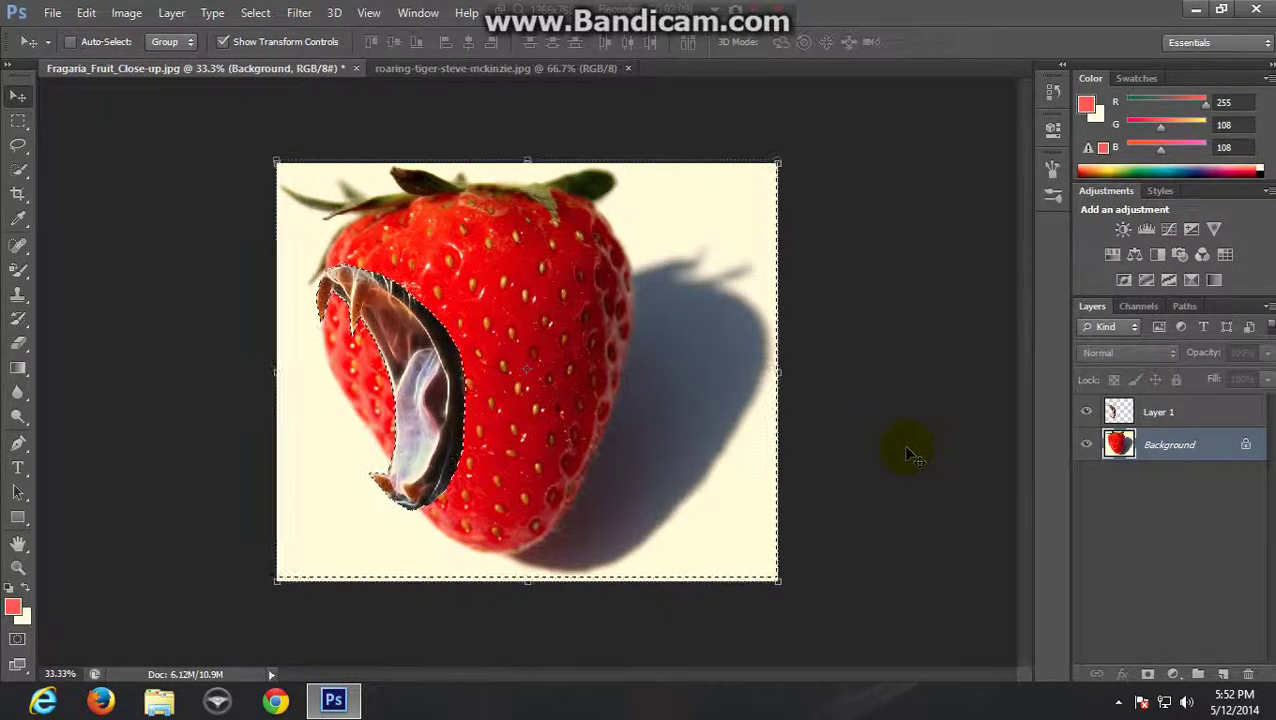
key(ctrl+d)
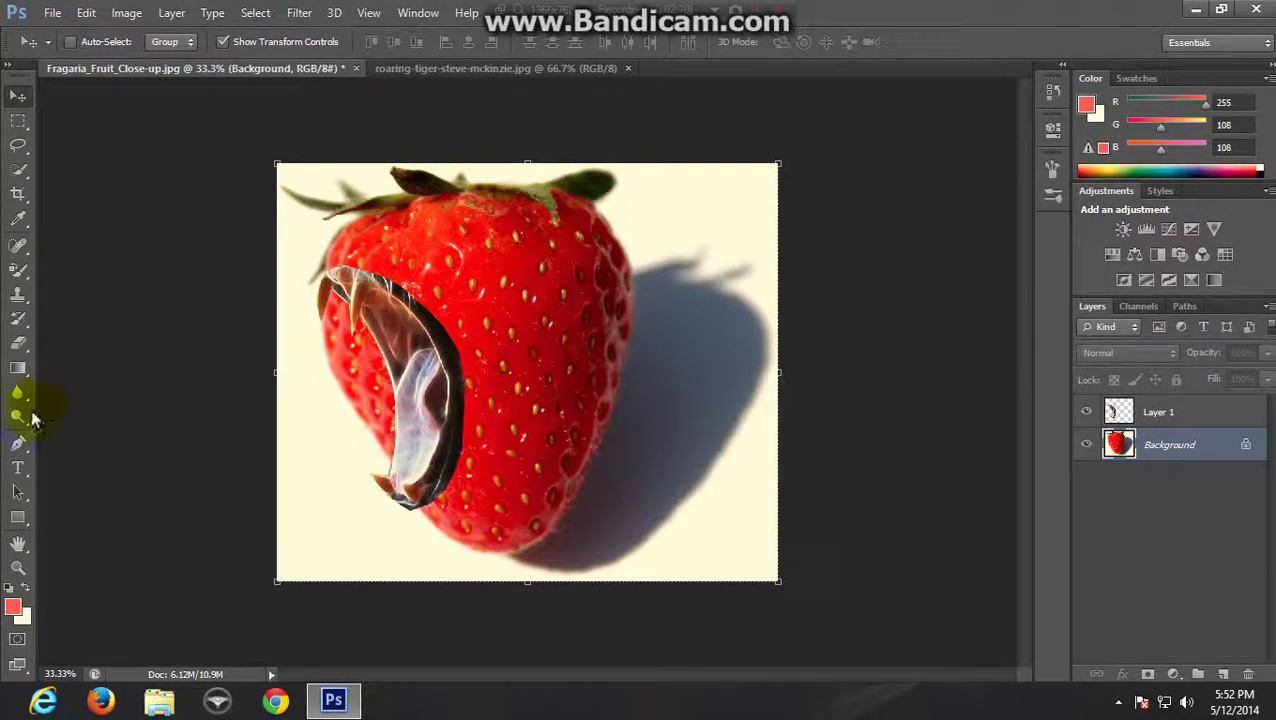
Erase the Background strawberry inside the mouth's left side down past the lower teeth, then reselect Layer 1
click(20, 344)
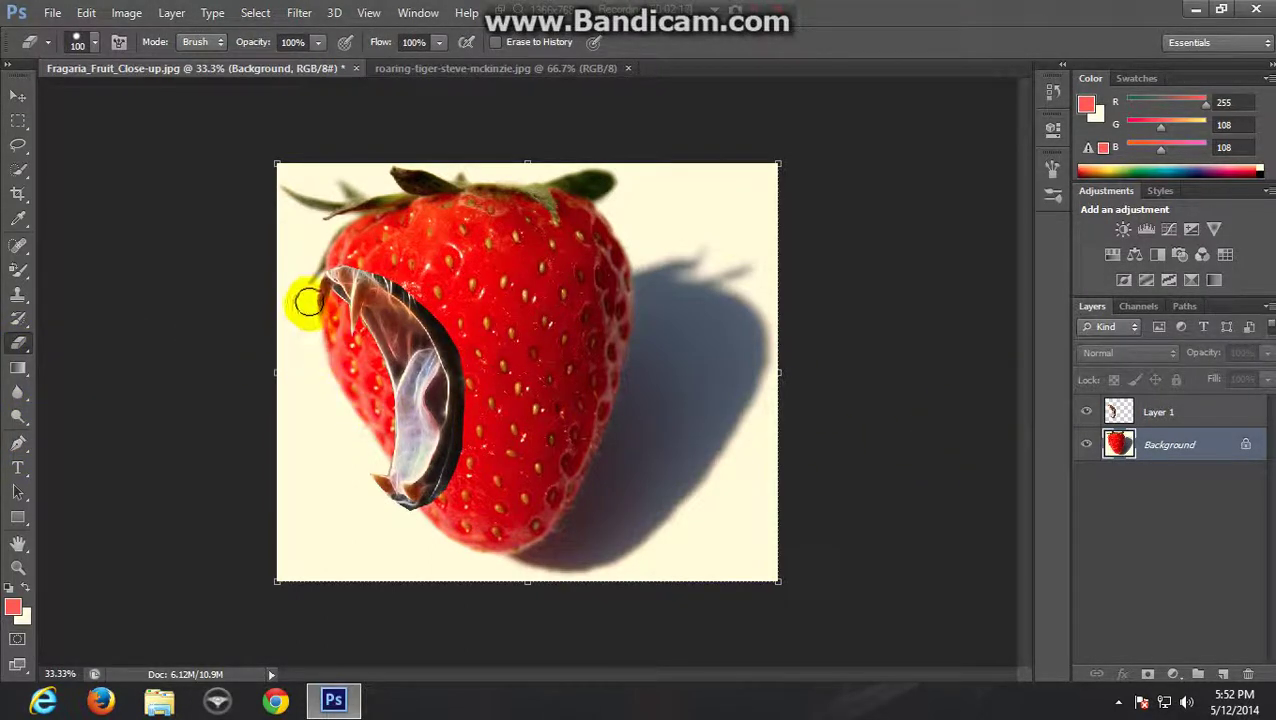
mouse_move(330, 310)
mouse_down()
mouse_move(377, 387)
mouse_move(355, 365)
mouse_move(347, 313)
mouse_move(379, 362)
mouse_move(385, 432)
mouse_move(365, 504)
mouse_move(285, 550)
mouse_up()
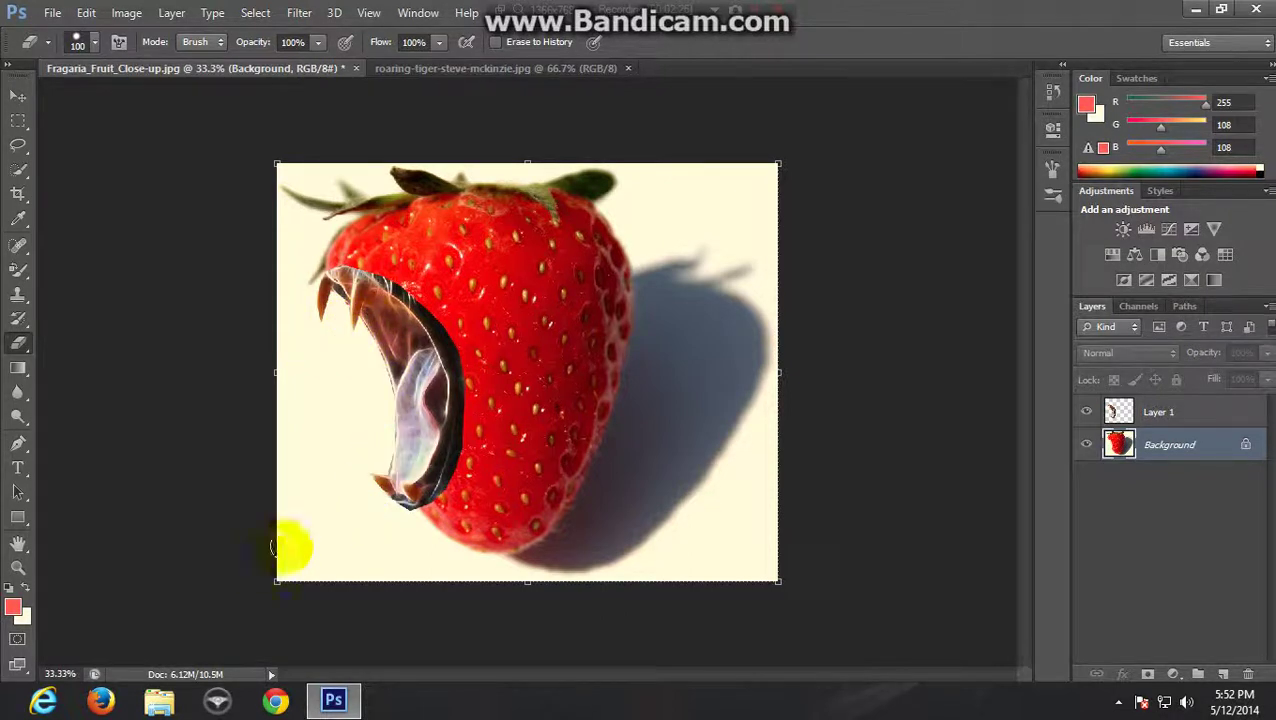
click(18, 608)
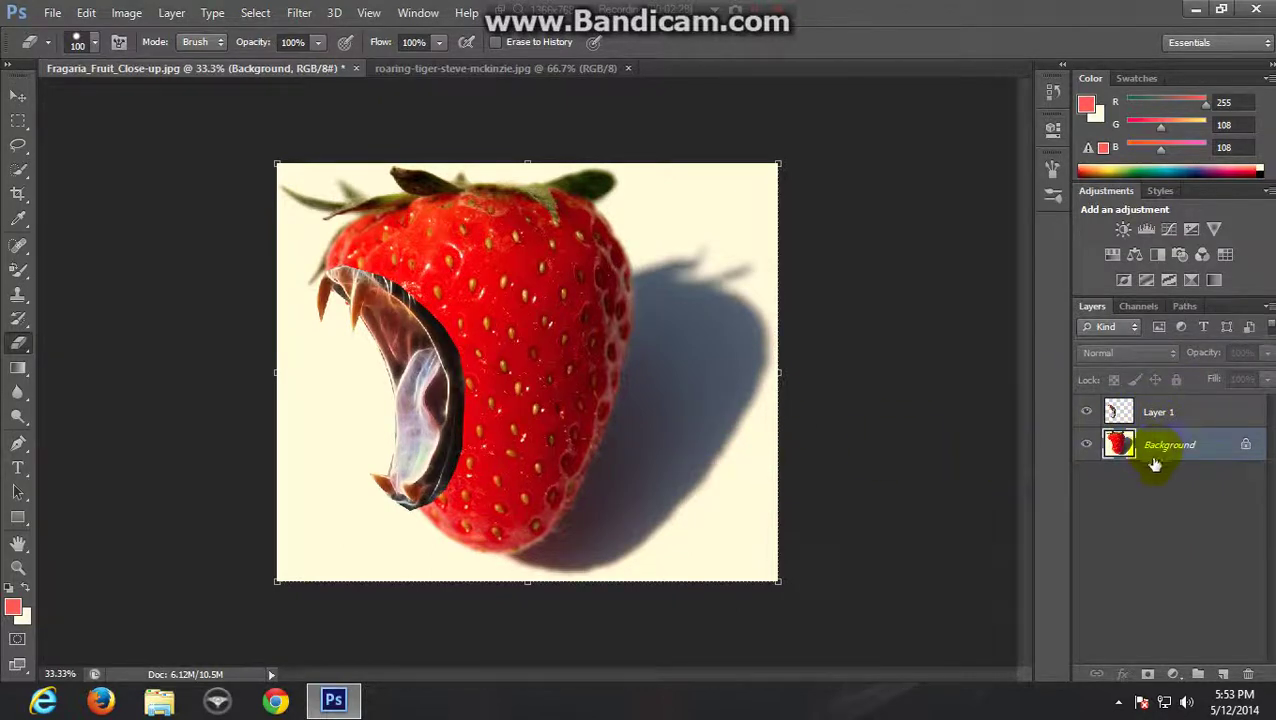
click(1155, 416)
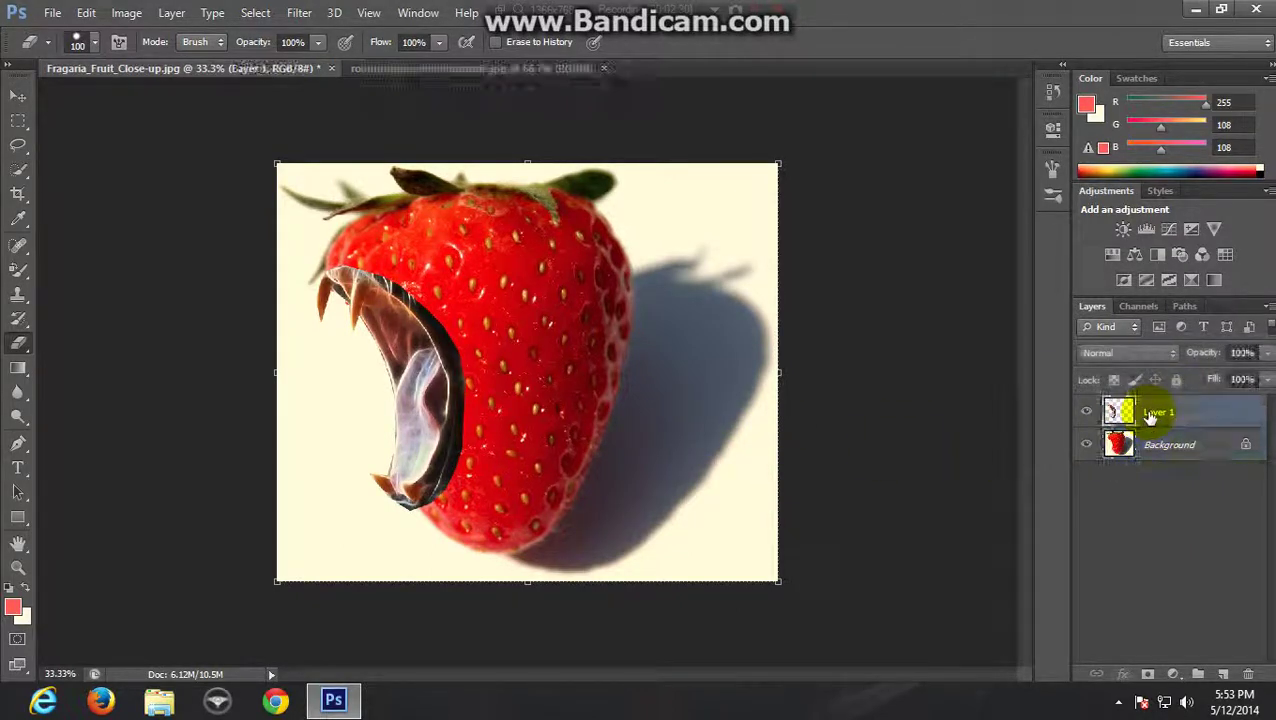
Recolour the mouth's upper and lower edges strawberry red with the Color Replacement Tool
click(18, 272)
click(104, 302)
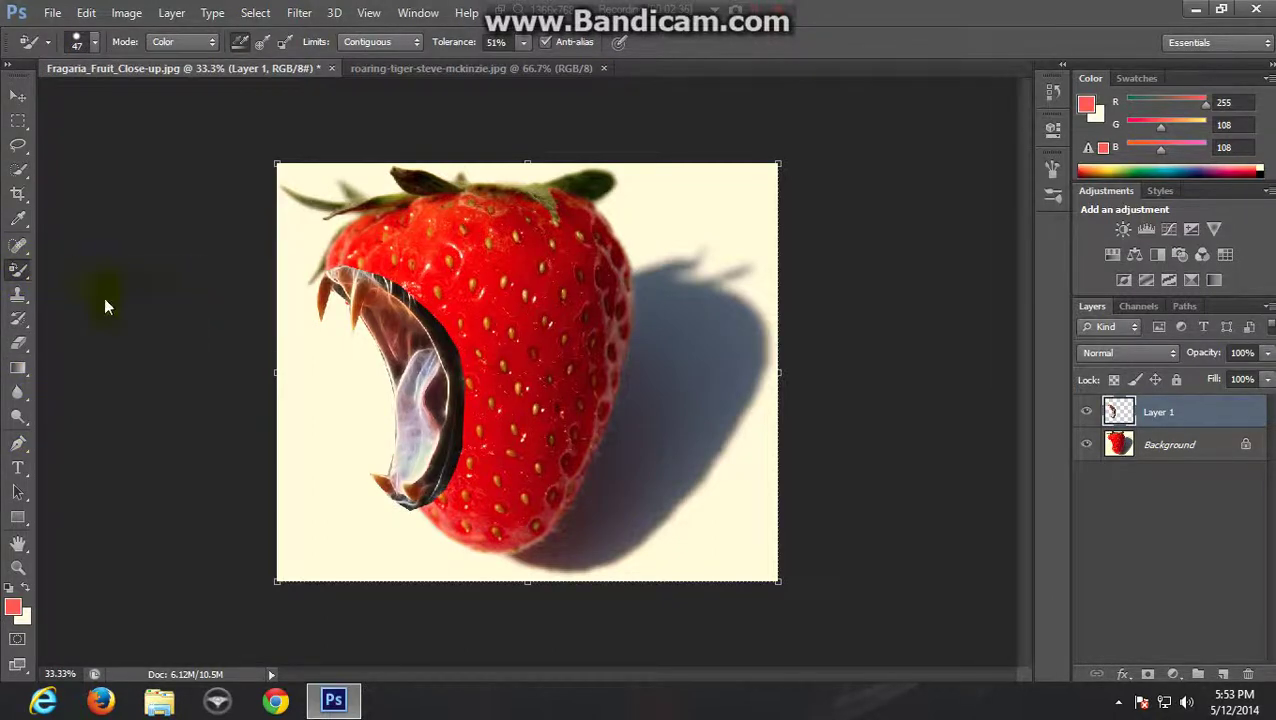
click(370, 355)
click(399, 290)
mouse_move(462, 357)
mouse_down()
mouse_move(456, 333)
mouse_move(396, 284)
mouse_move(444, 340)
mouse_move(469, 438)
mouse_up()
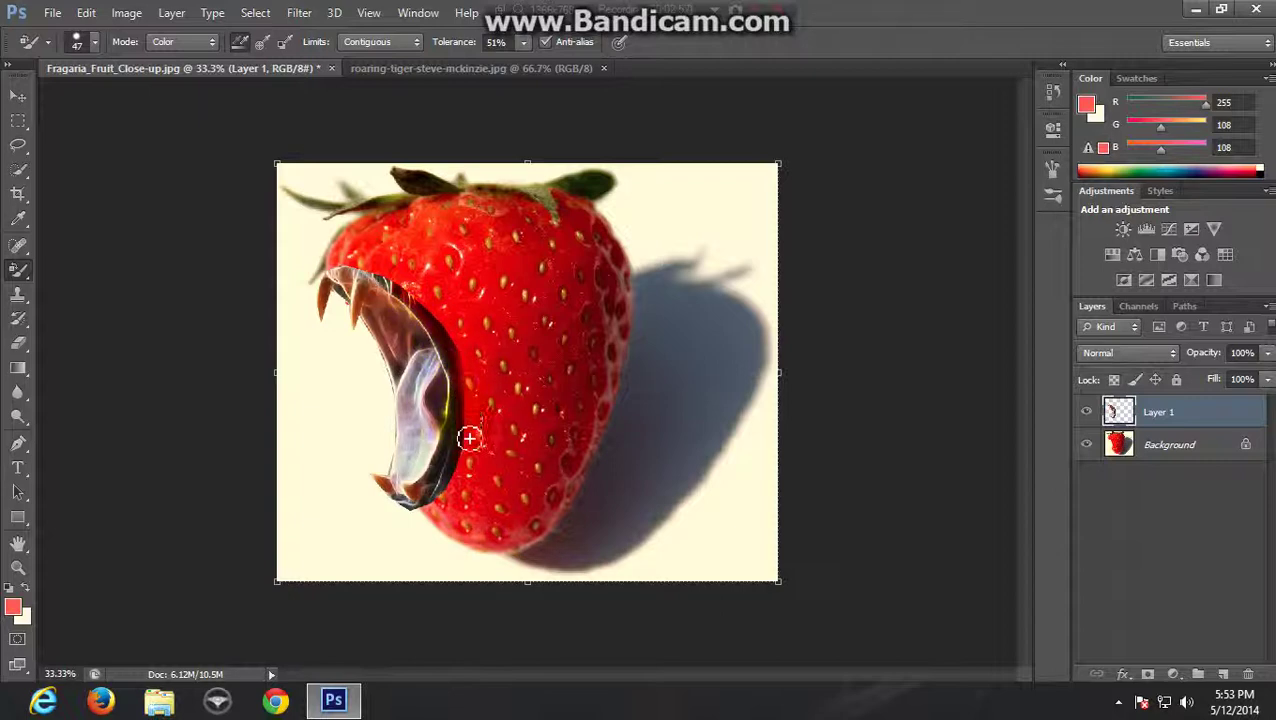
mouse_move(433, 512)
mouse_down()
mouse_move(424, 529)
mouse_move(407, 521)
mouse_move(337, 461)
mouse_up()
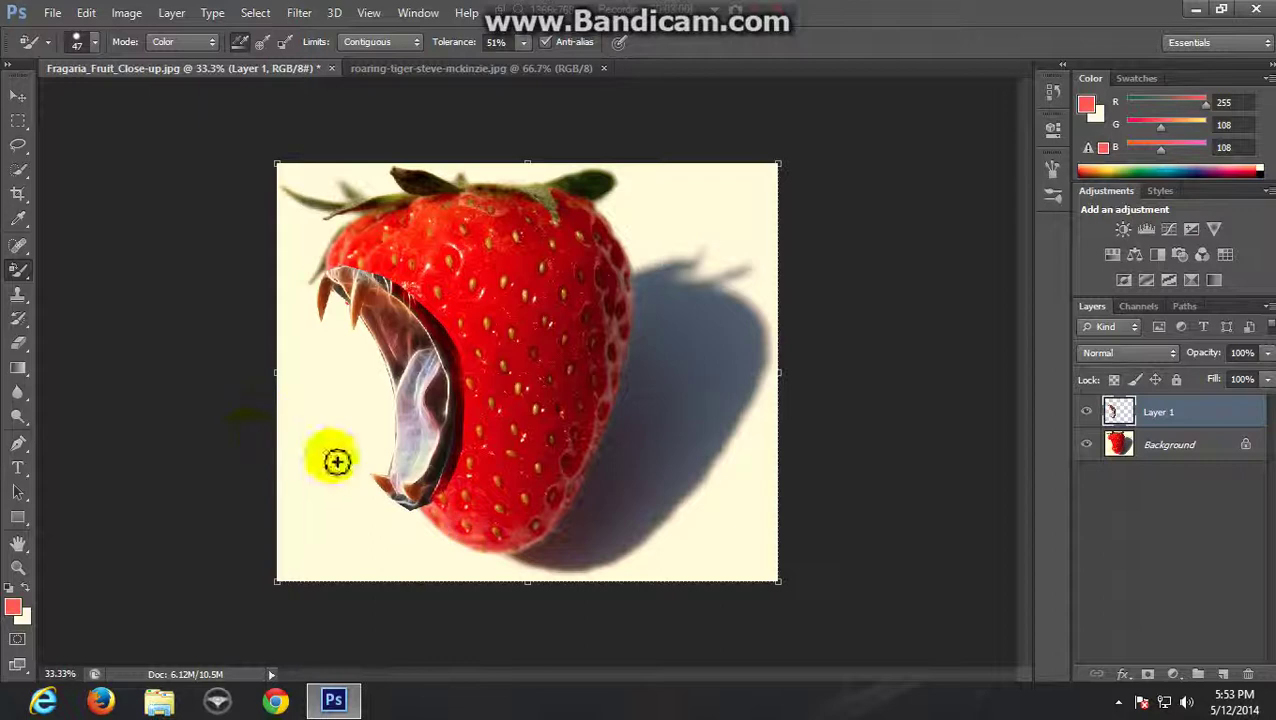
Save over Fragaria_Fruit_Close-up.jpg as a maximum-quality JPEG, then quit Photoshop
click(53, 14)
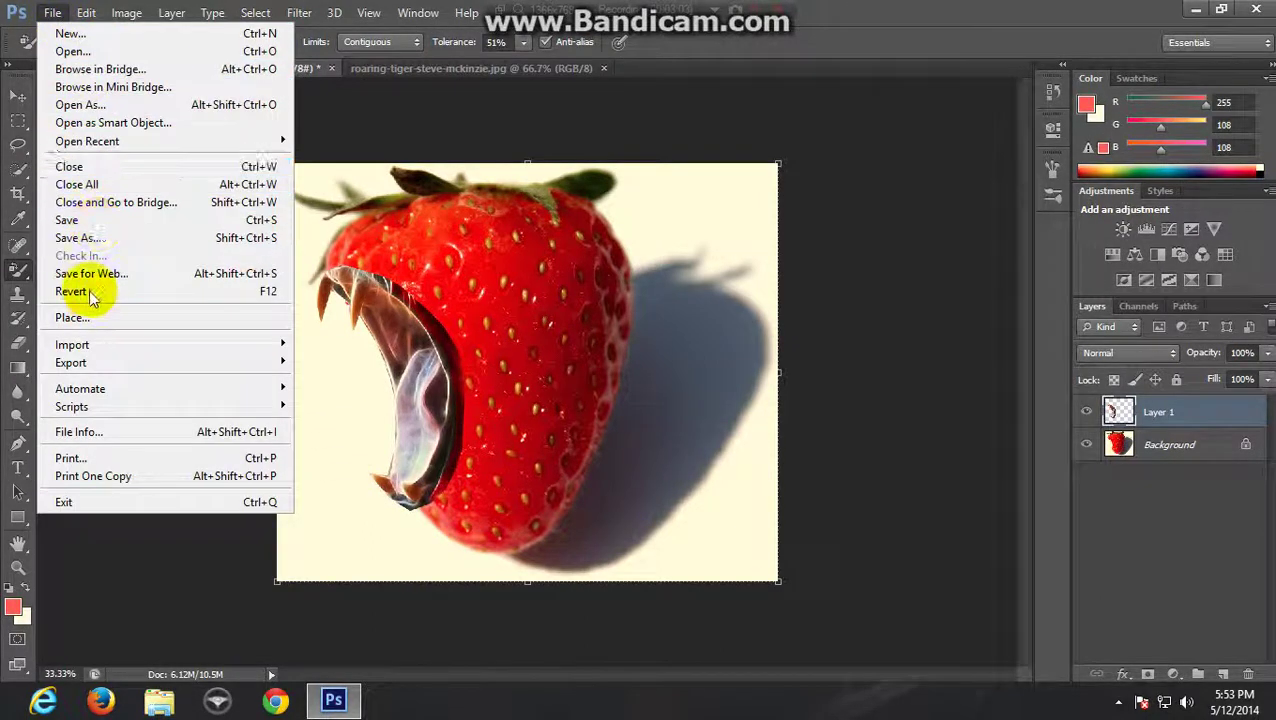
click(88, 237)
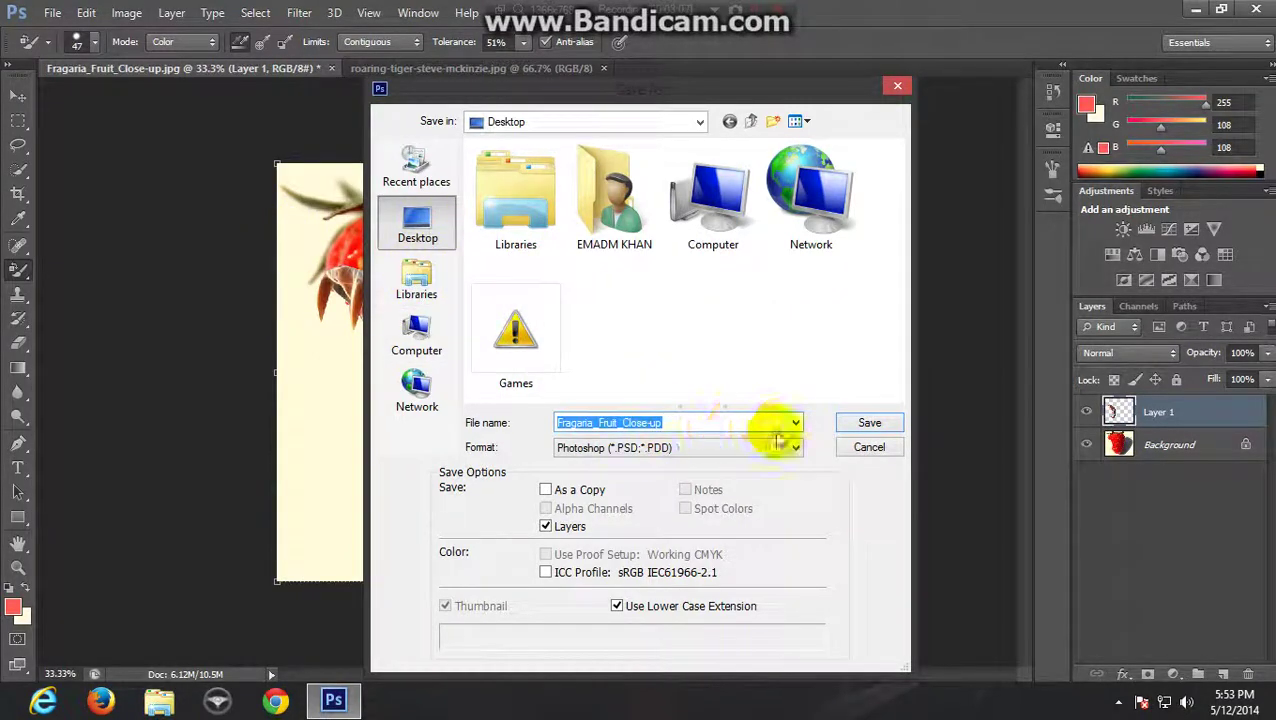
click(732, 447)
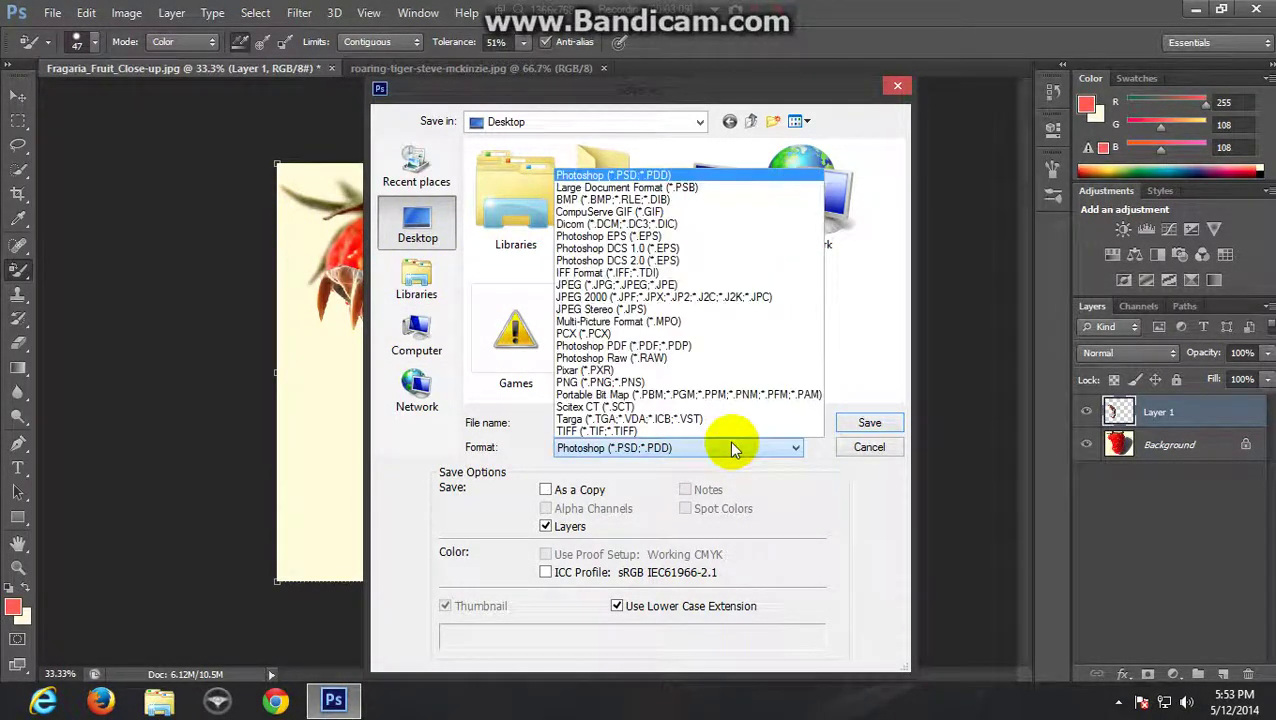
click(632, 285)
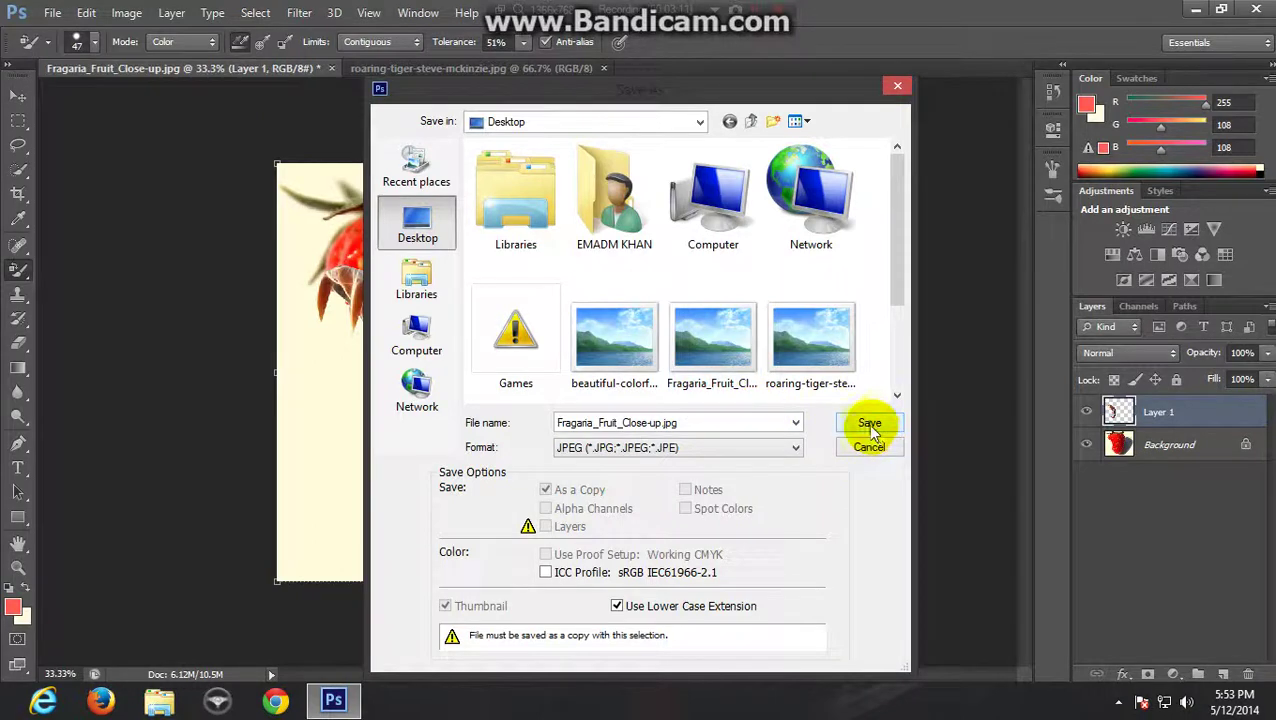
click(867, 424)
click(564, 279)
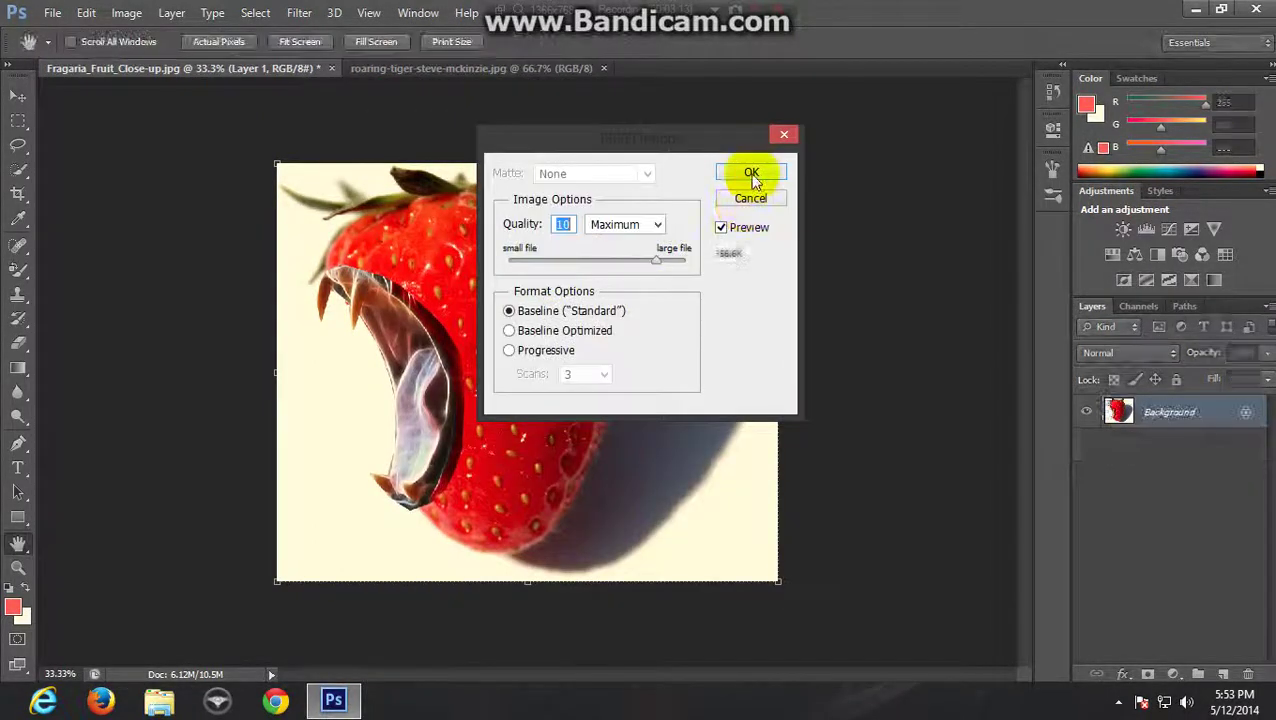
click(750, 173)
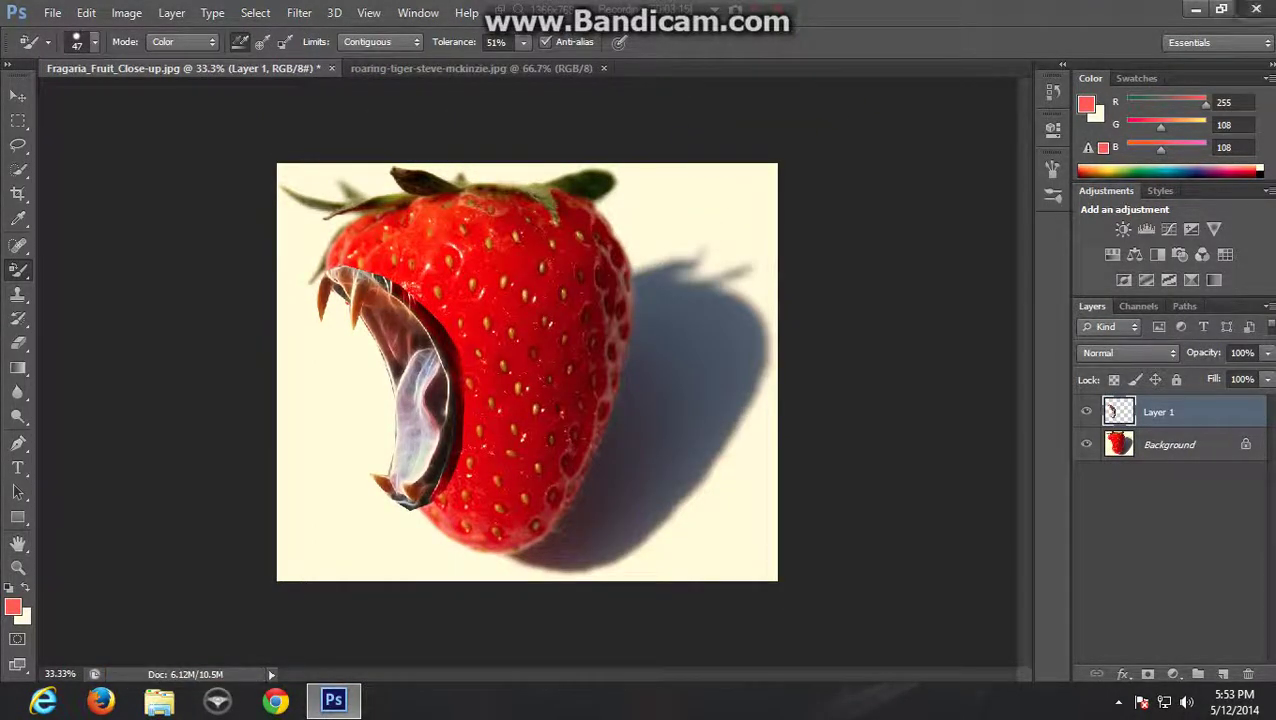
key(ctrl+q)
Discard the layered document and view Fragaria_Fruit_Close-up.jpg full-screen in Windows Photo Viewer
click(625, 278)
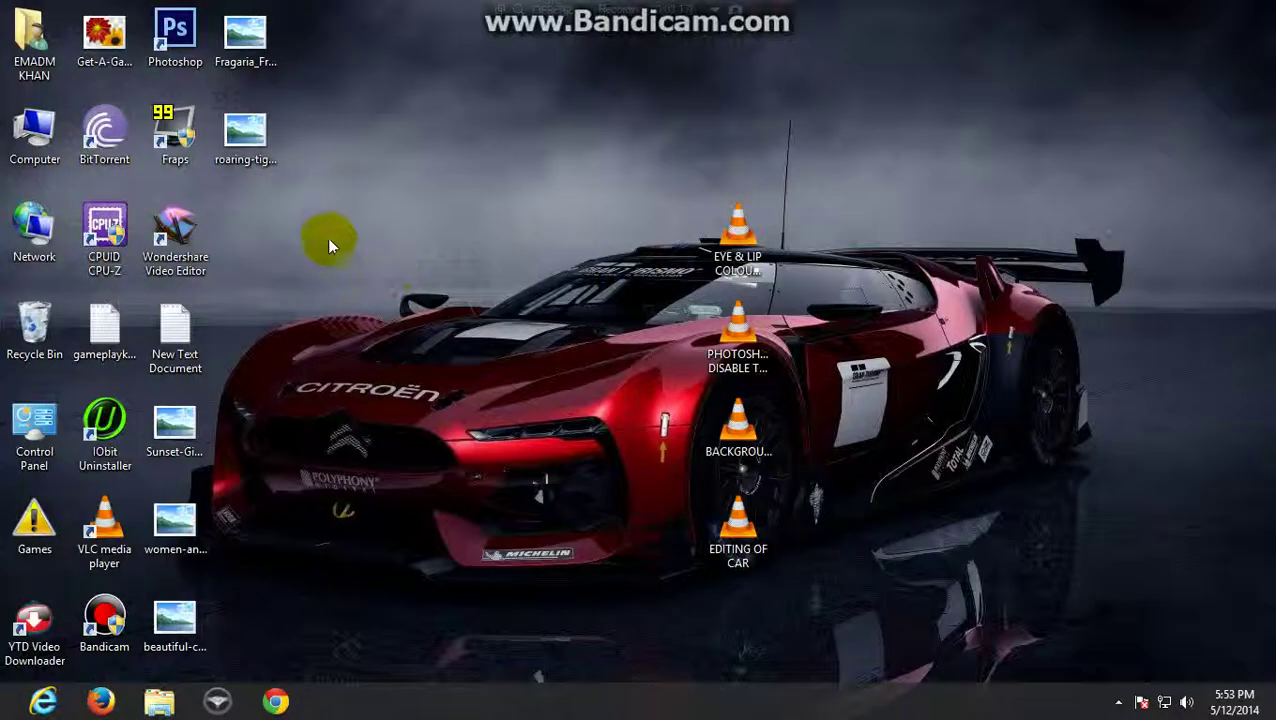
double_click(249, 62)
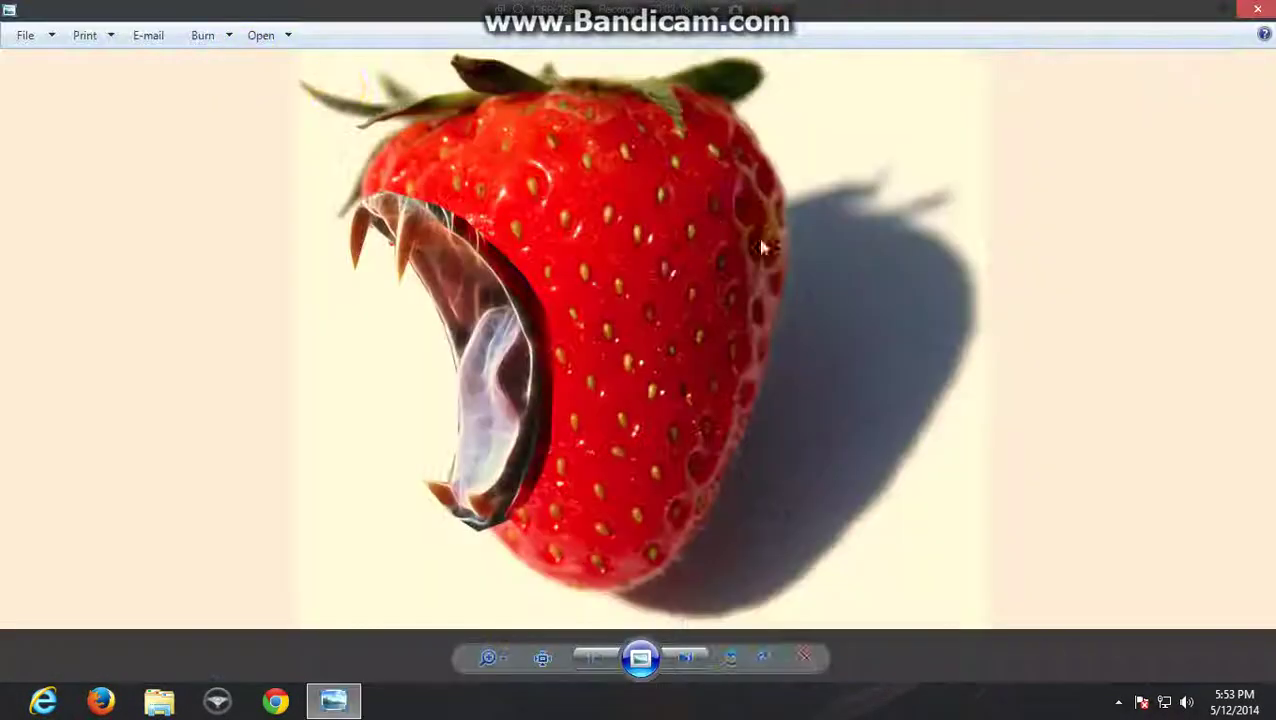
click(651, 644)
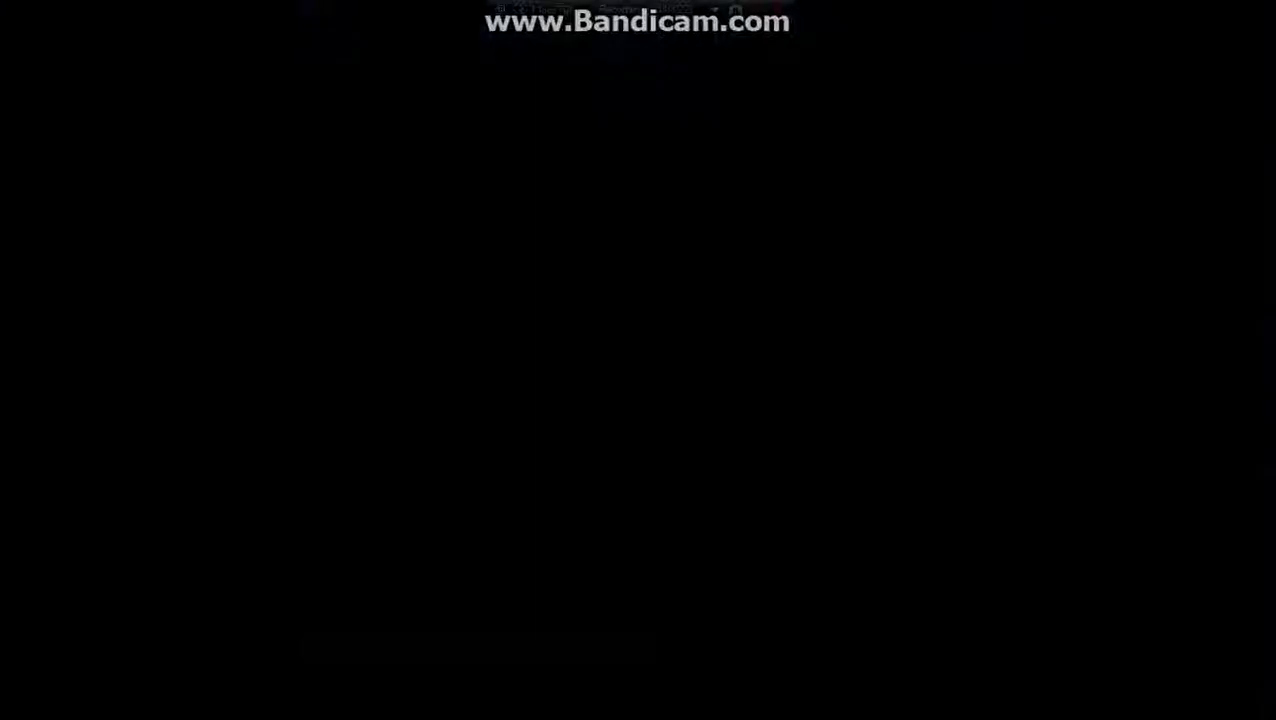